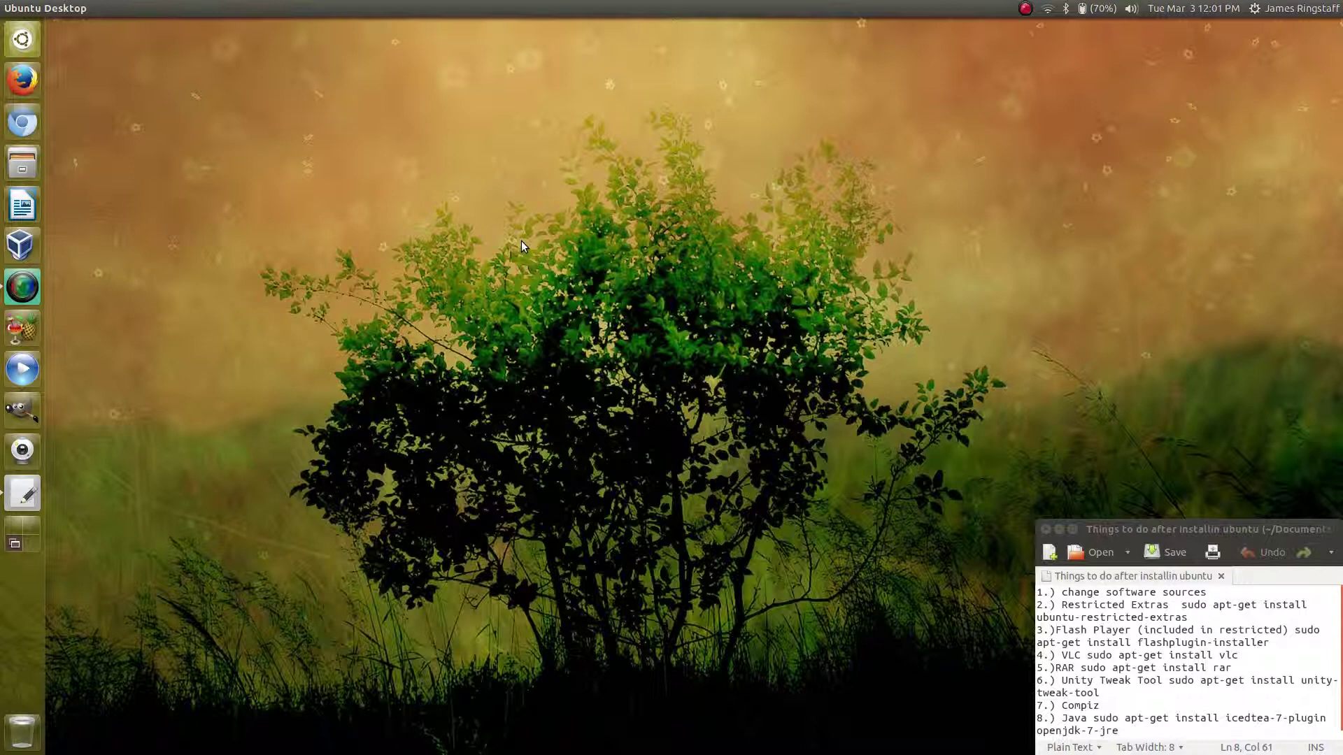
Review the third-party software sources in Software & Updates, then close the window.
key(super)
text(software)
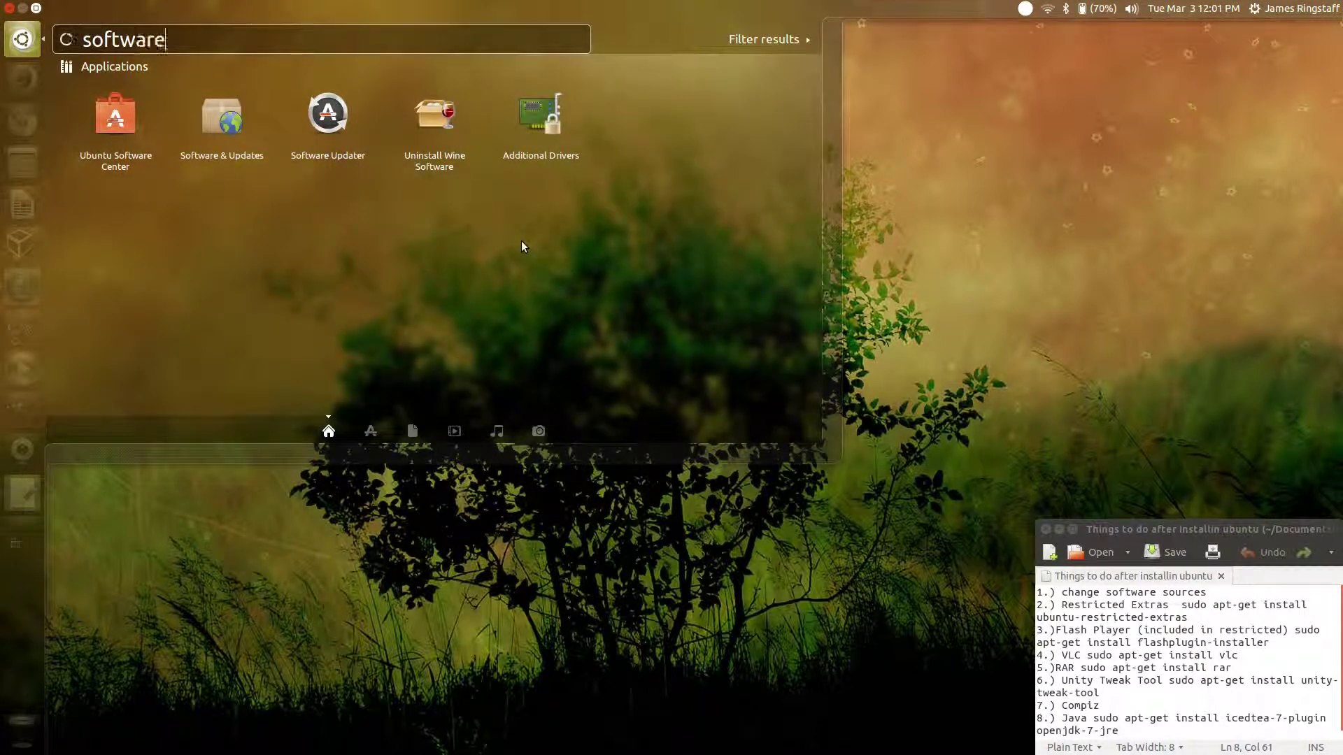
click(221, 101)
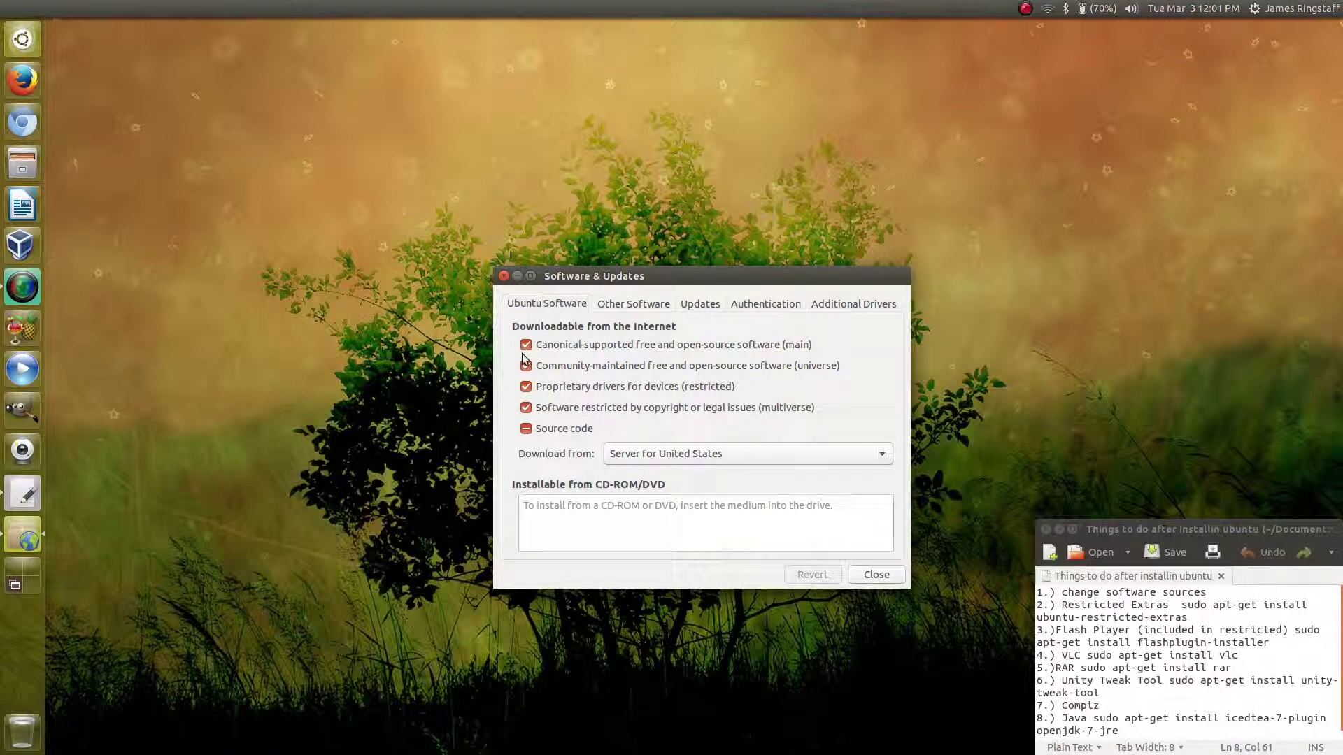
click(606, 309)
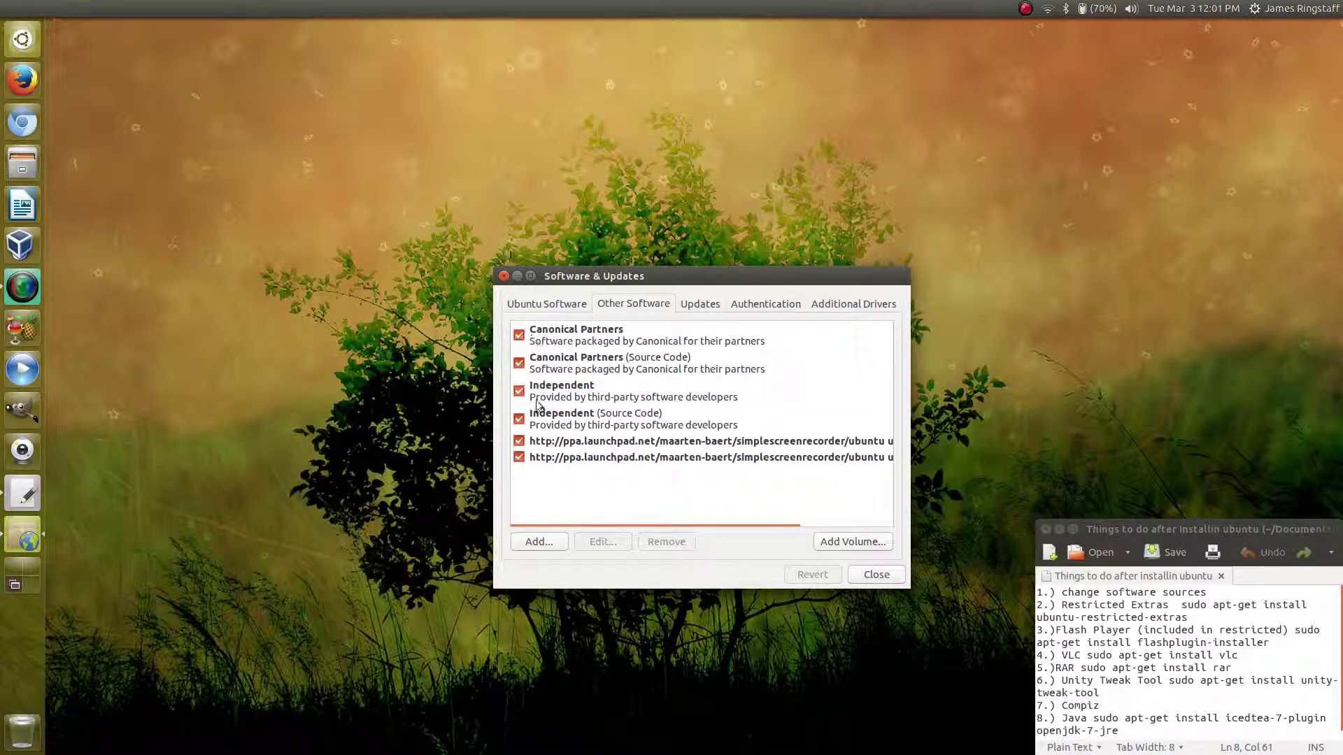
click(874, 573)
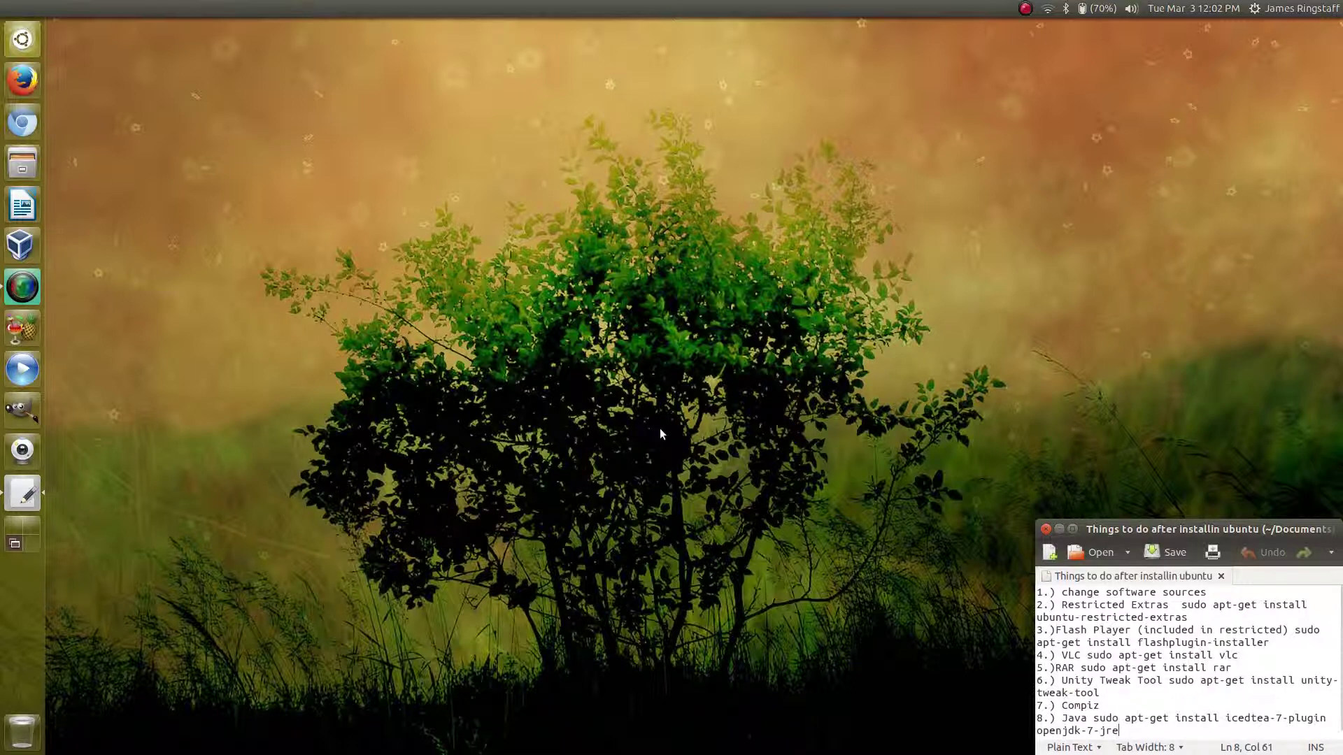
In a new Terminal, run sudo apt-get update && sudo apt-get upgrade with the administrator password.
key(super)
text(ter)
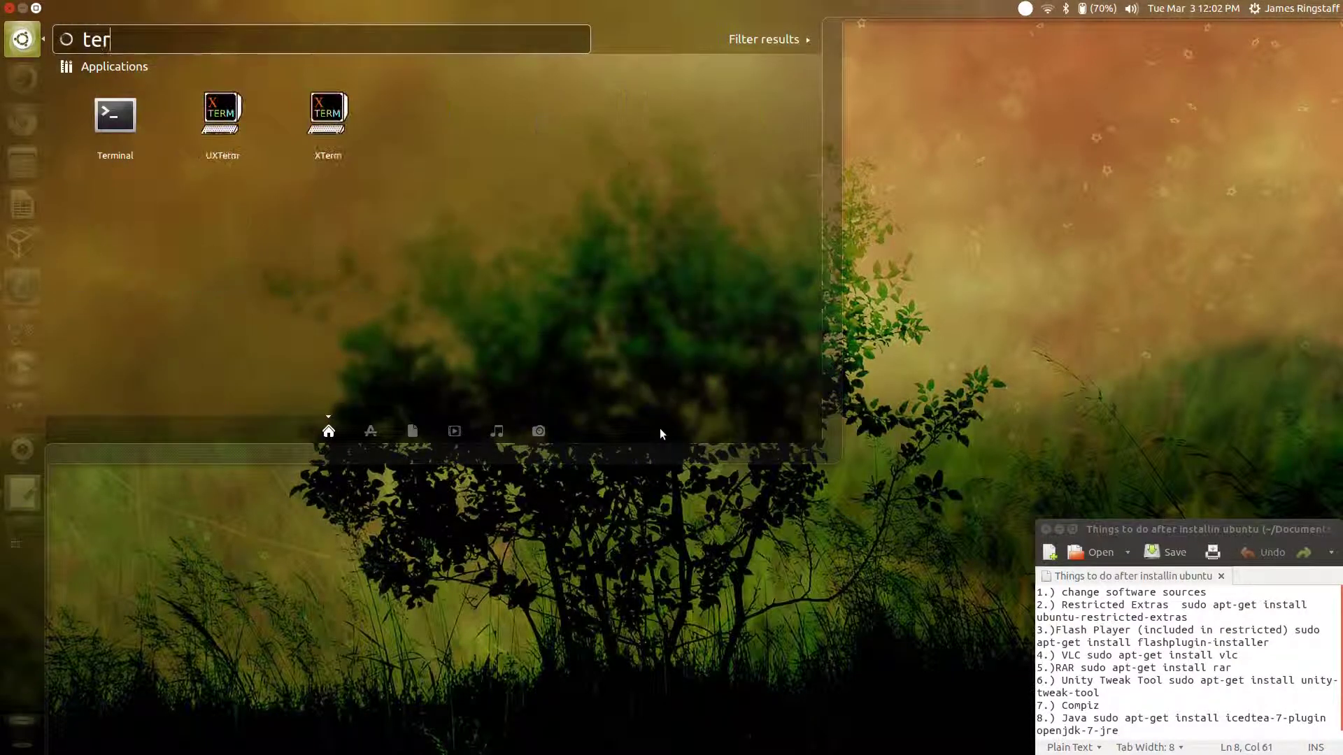
click(118, 91)
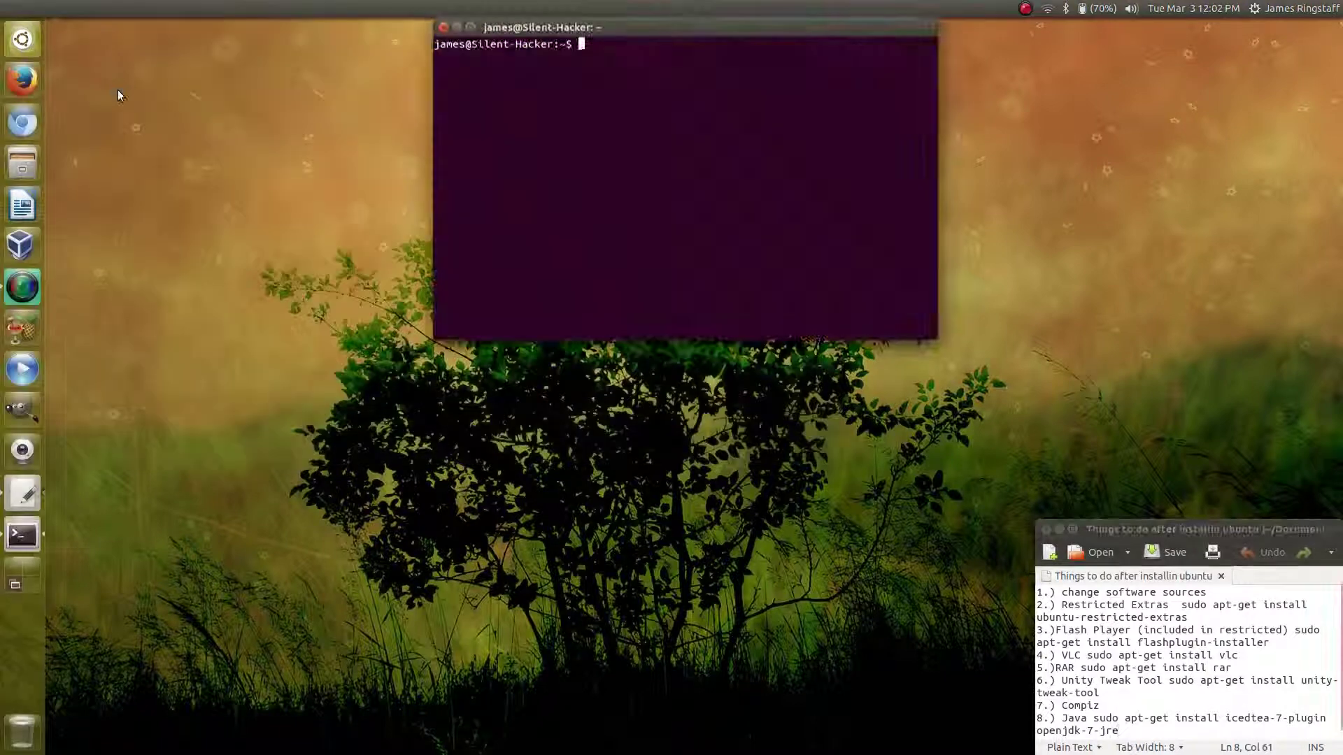
text(sudo apt-)
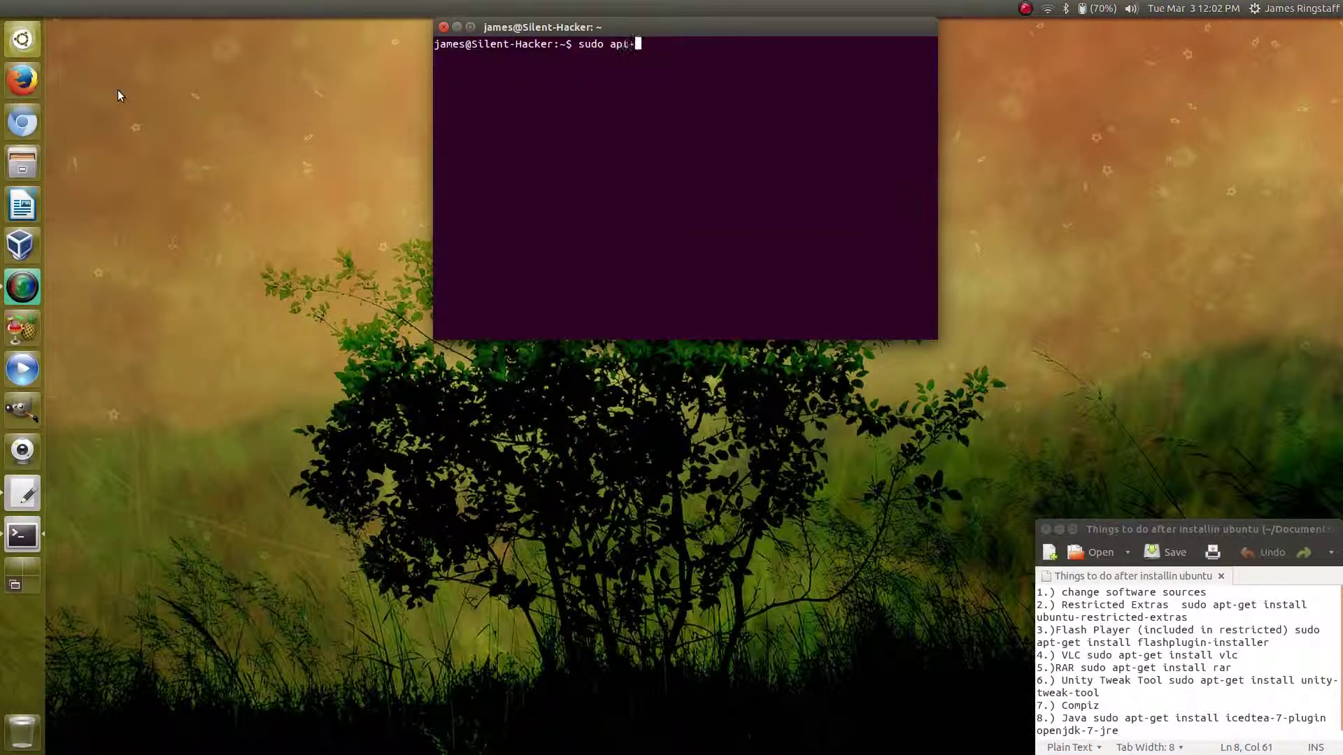
text(get update )
text(&& a)
text(udo apt-get )
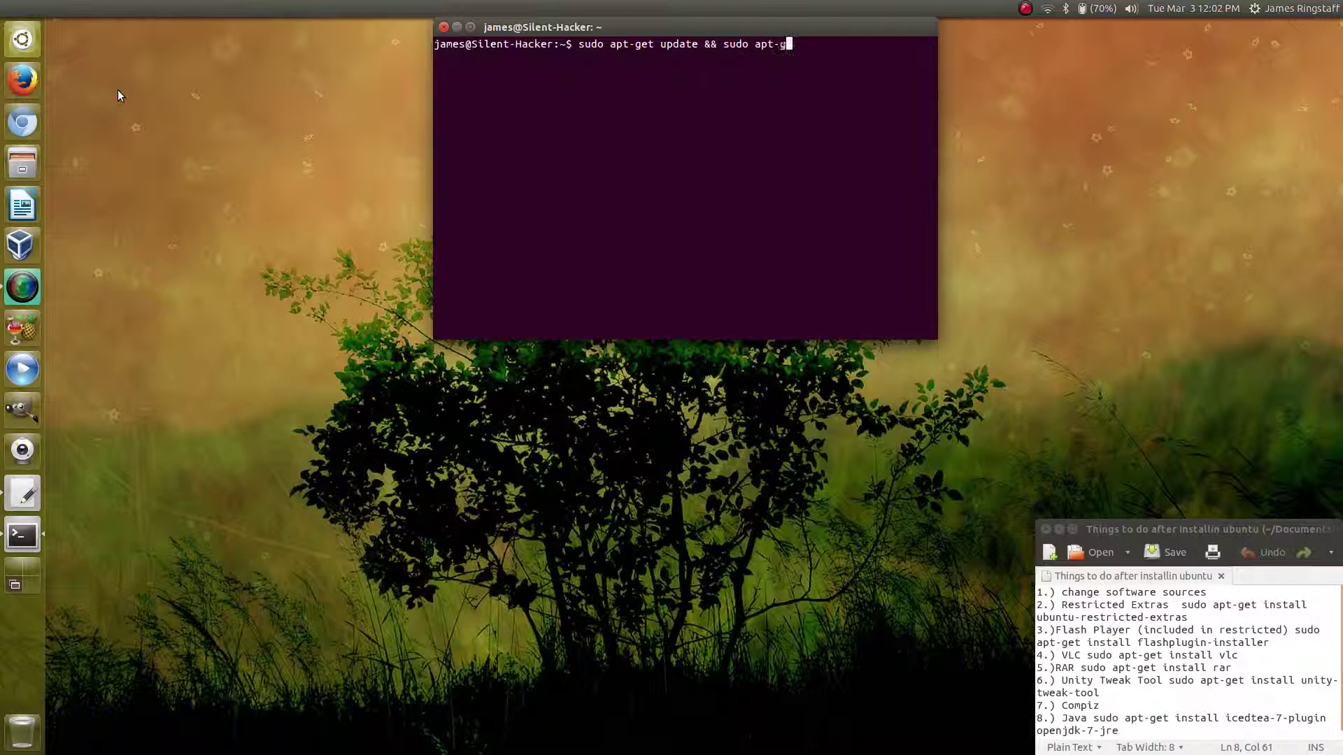
text(upgrade)
key(Return)
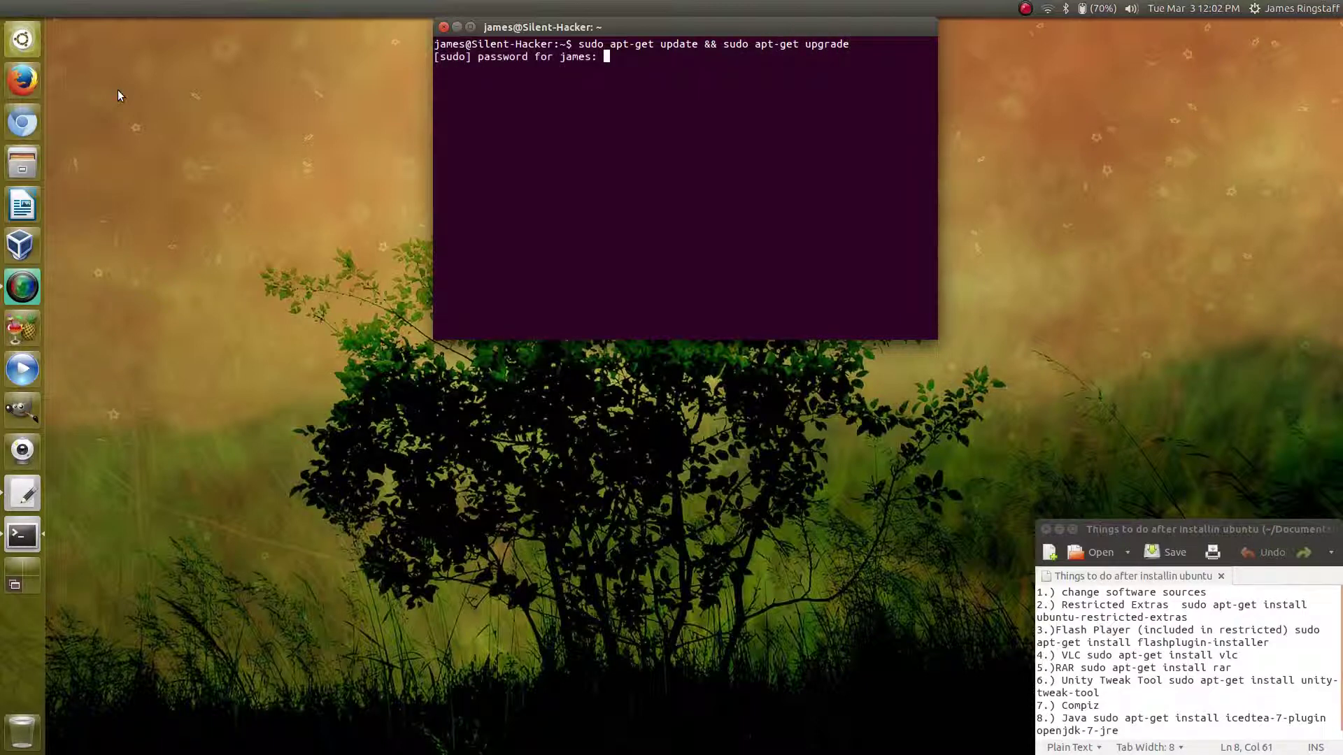
key(Return)
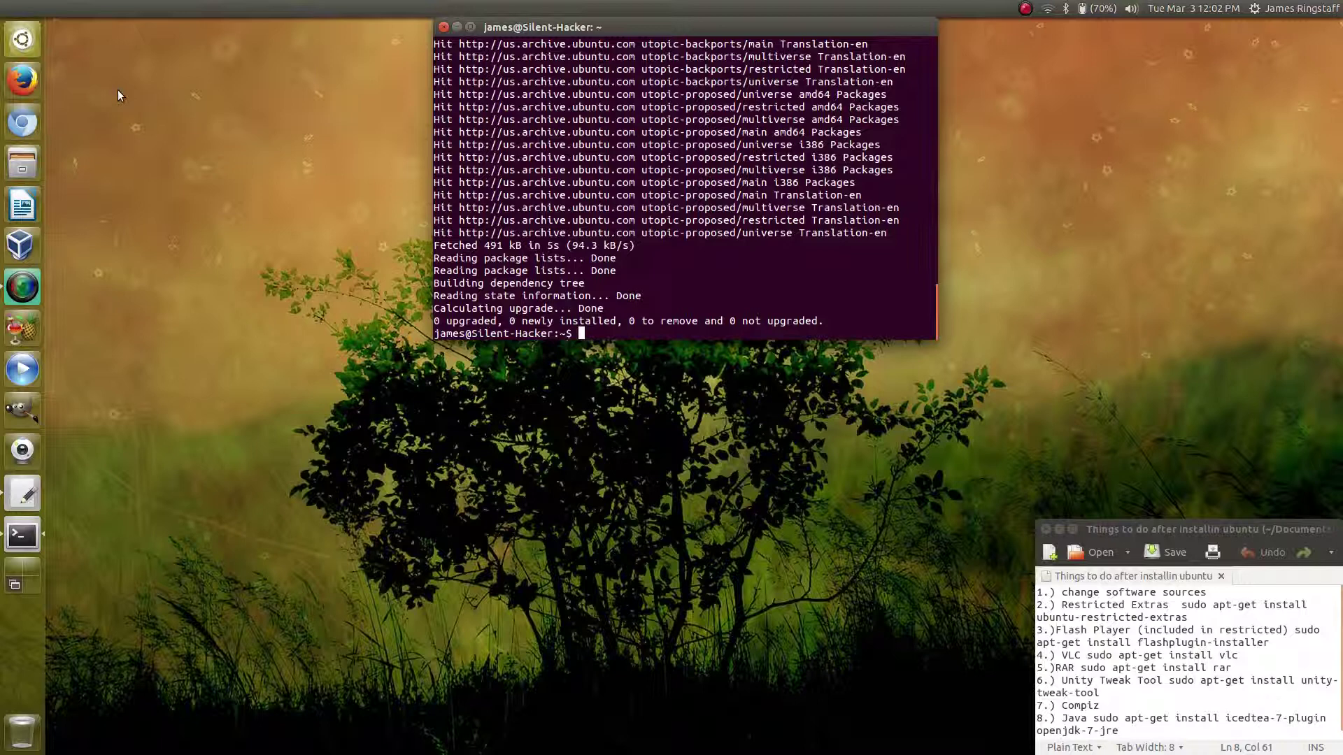
Run sudo apt-get install ubuntu-restricted-extras to install the multimedia codecs.
text(sudo apt-get install ubuntu-restricted)
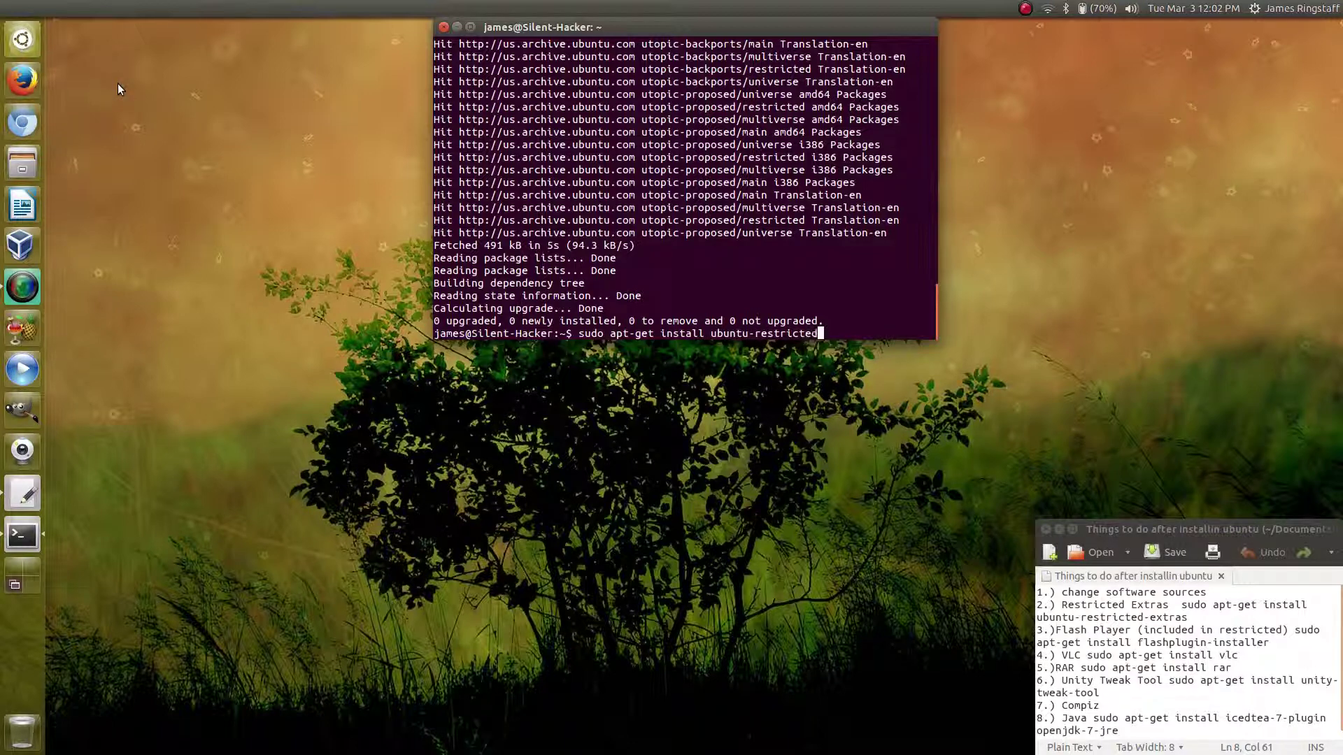
text(-extras)
key(Return)
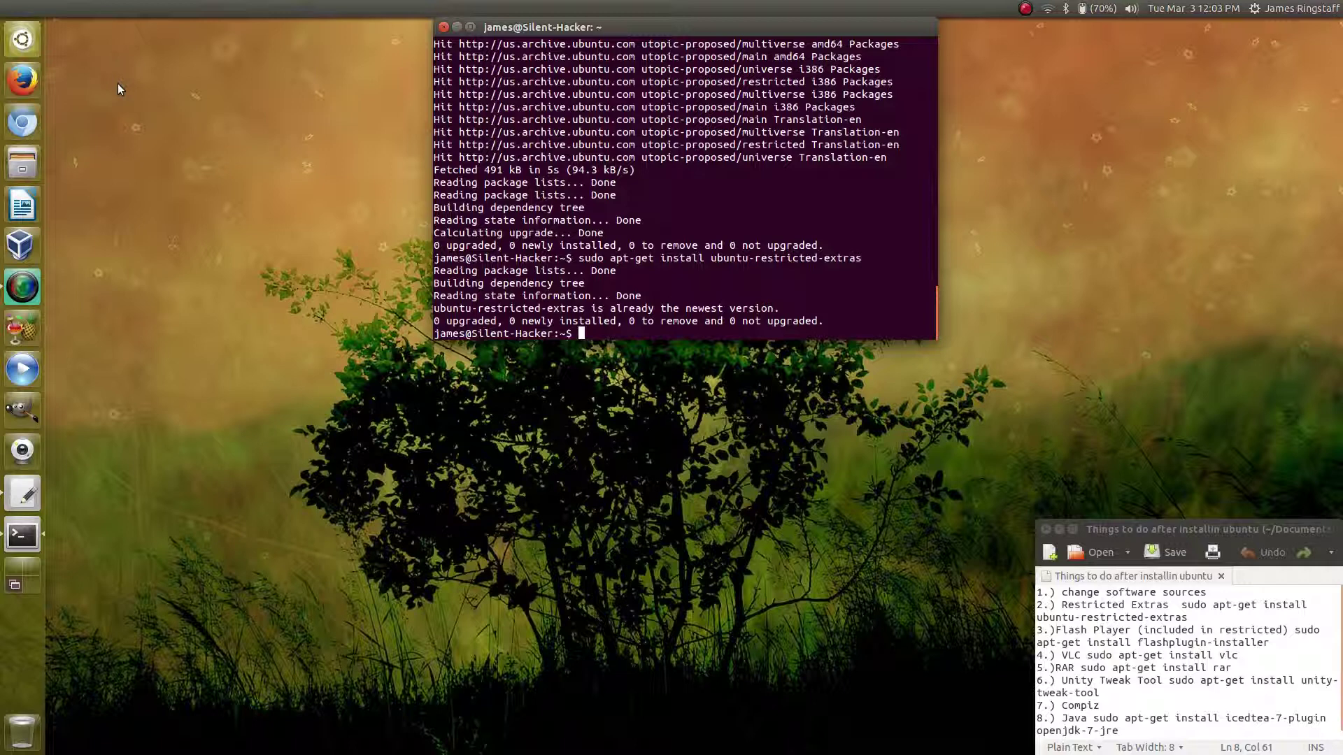
Run sudo apt-get install flashplugin-installer, correcting a typo along the way.
text(sudo apt-get install flashplugin-installer)
key(Return)
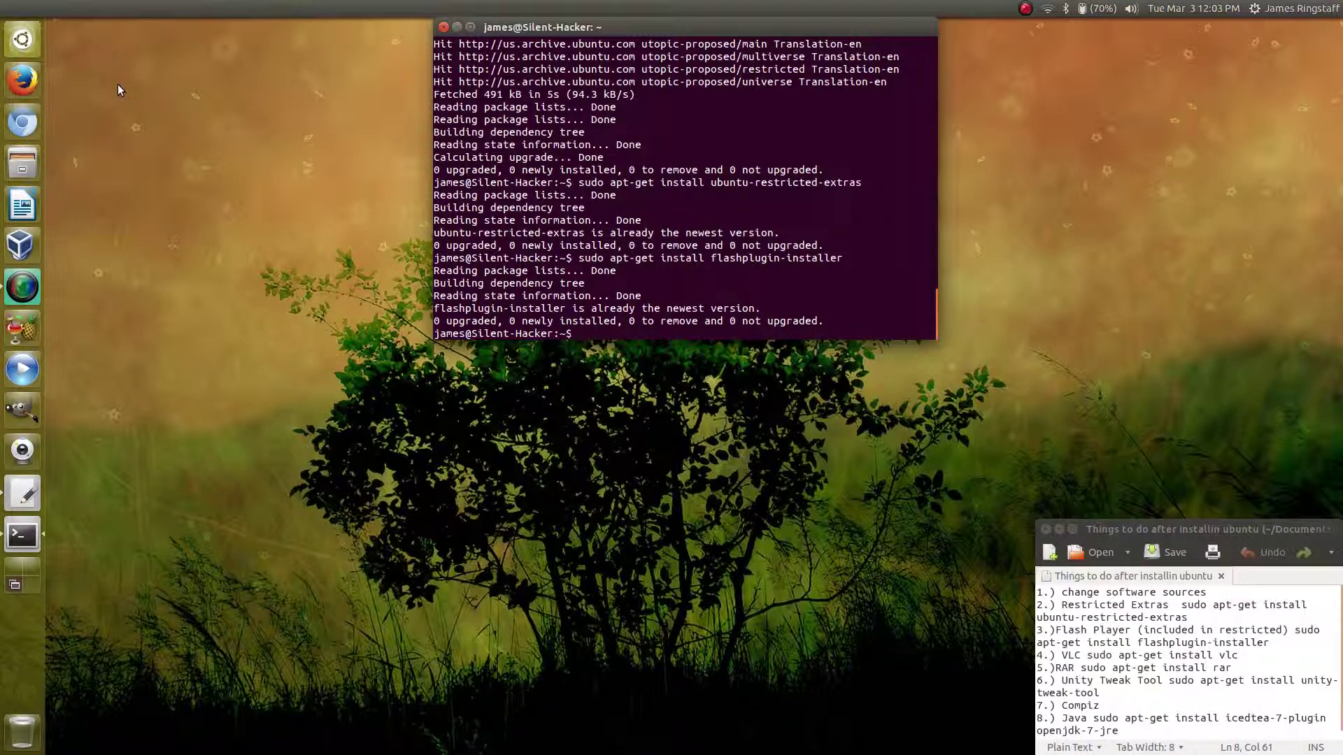
Run sudo apt-get install vlc to install VLC media player.
text(sudo apt-get install vlc)
key(Return)
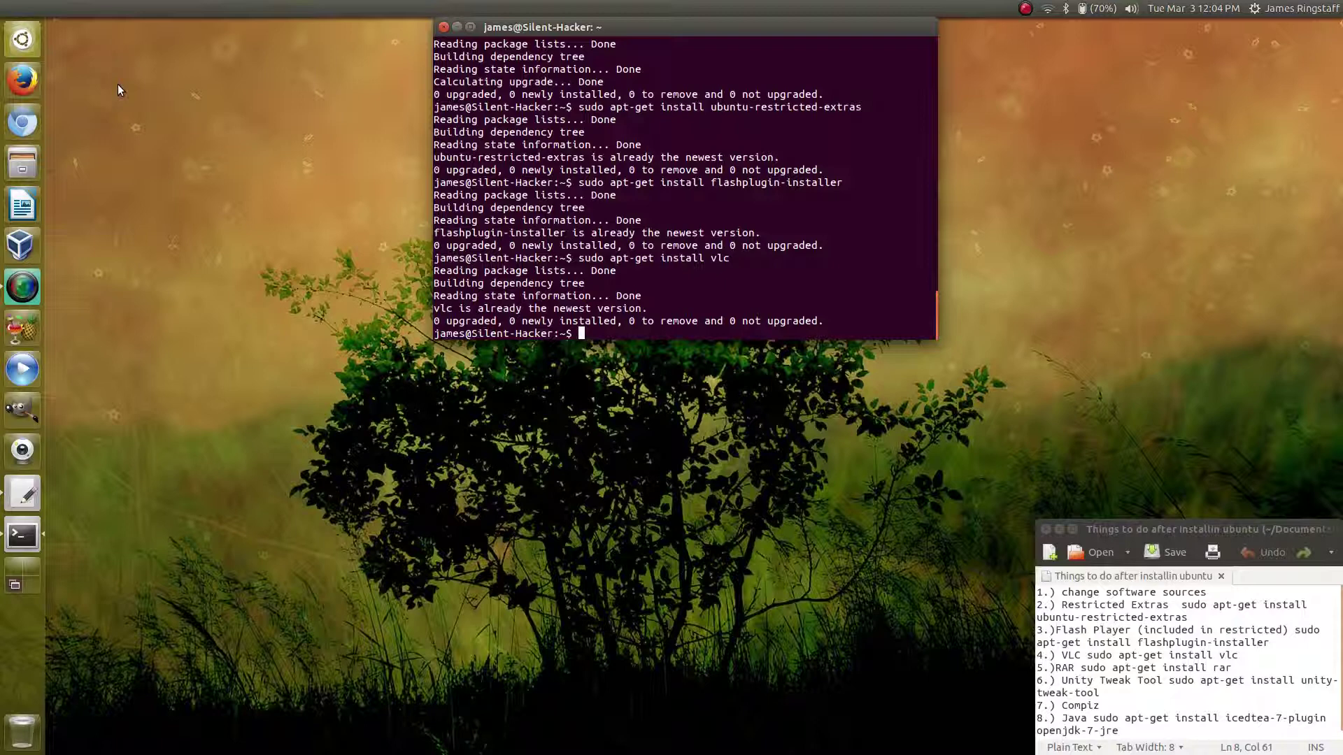
Run sudo apt-get install rar to add RAR archive support.
text(sudo apt-get install rar)
key(Return)
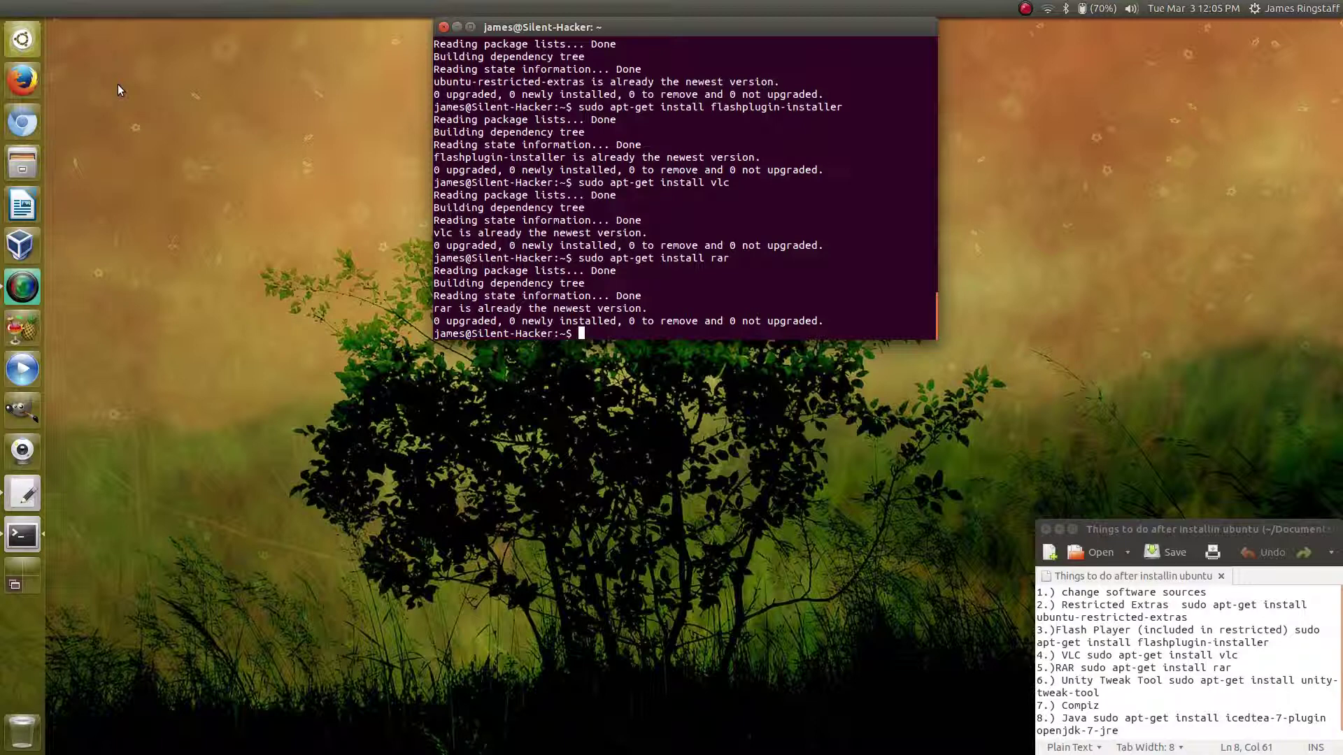
Run sudo apt-get install unity-tweak-tool to install Unity Tweak Tool.
text(sudo apt-get install unity)
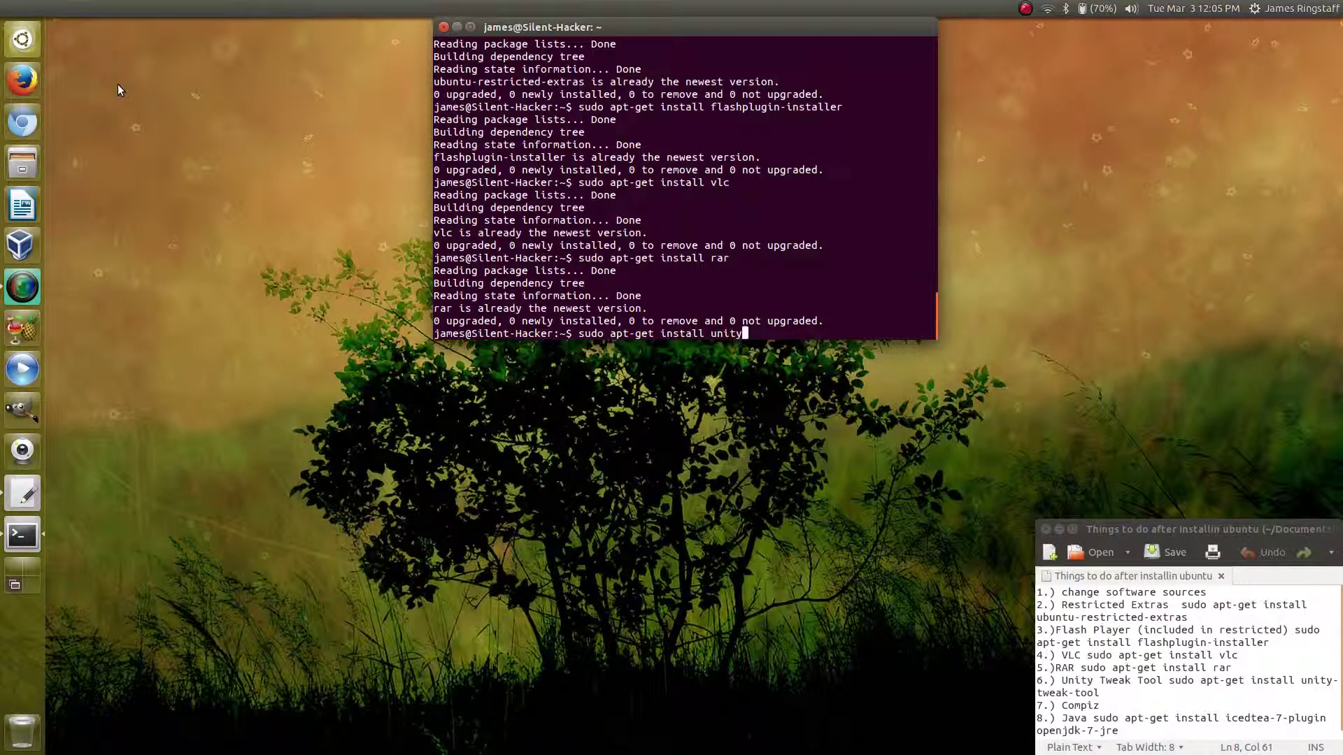
text(-tweak-tool)
key(Return)
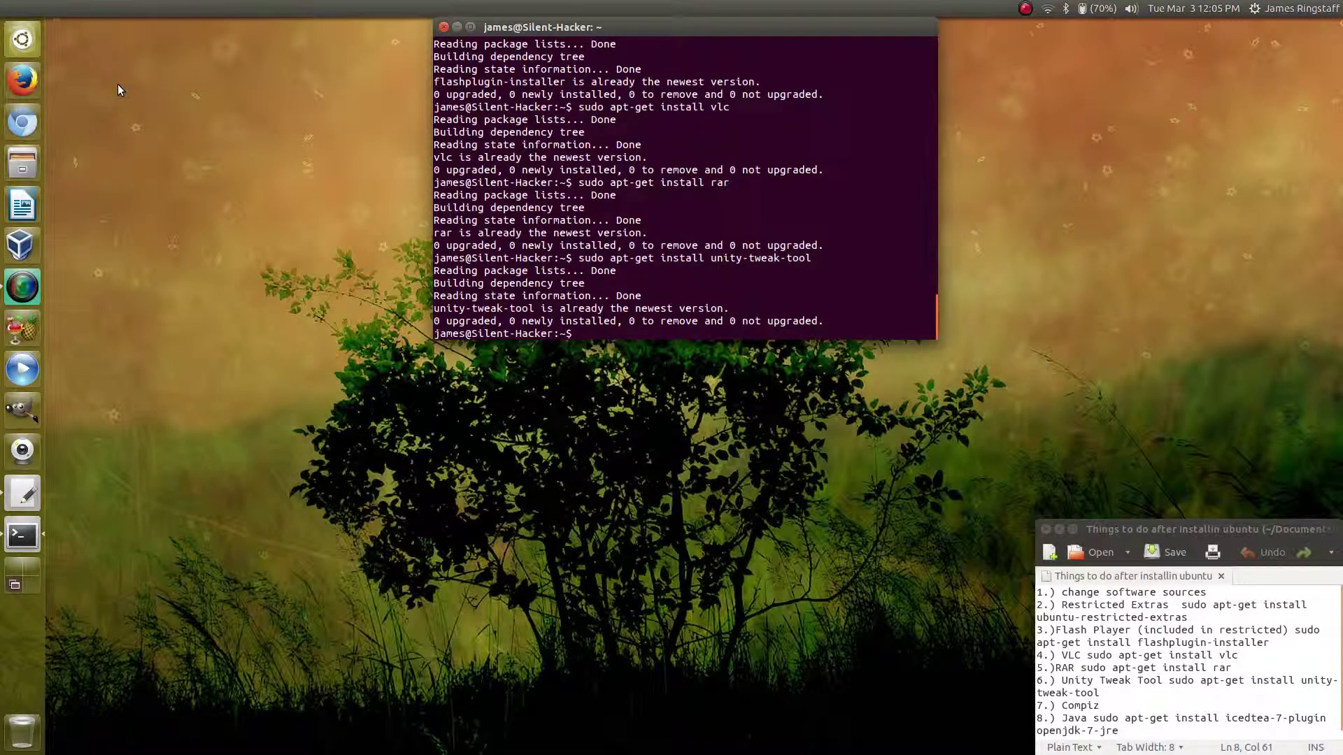
Launch Unity Tweak Tool from the Dash, move its window up, then close it.
key(super)
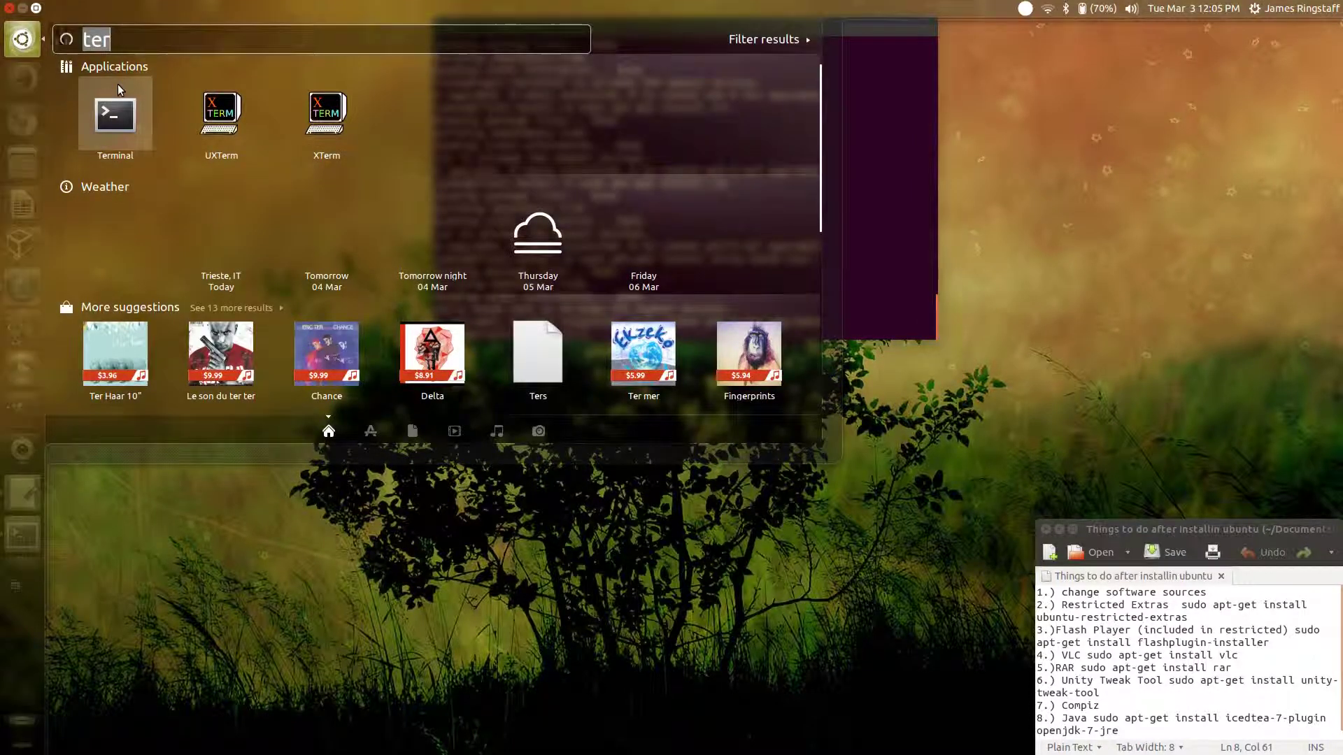
text(tweak)
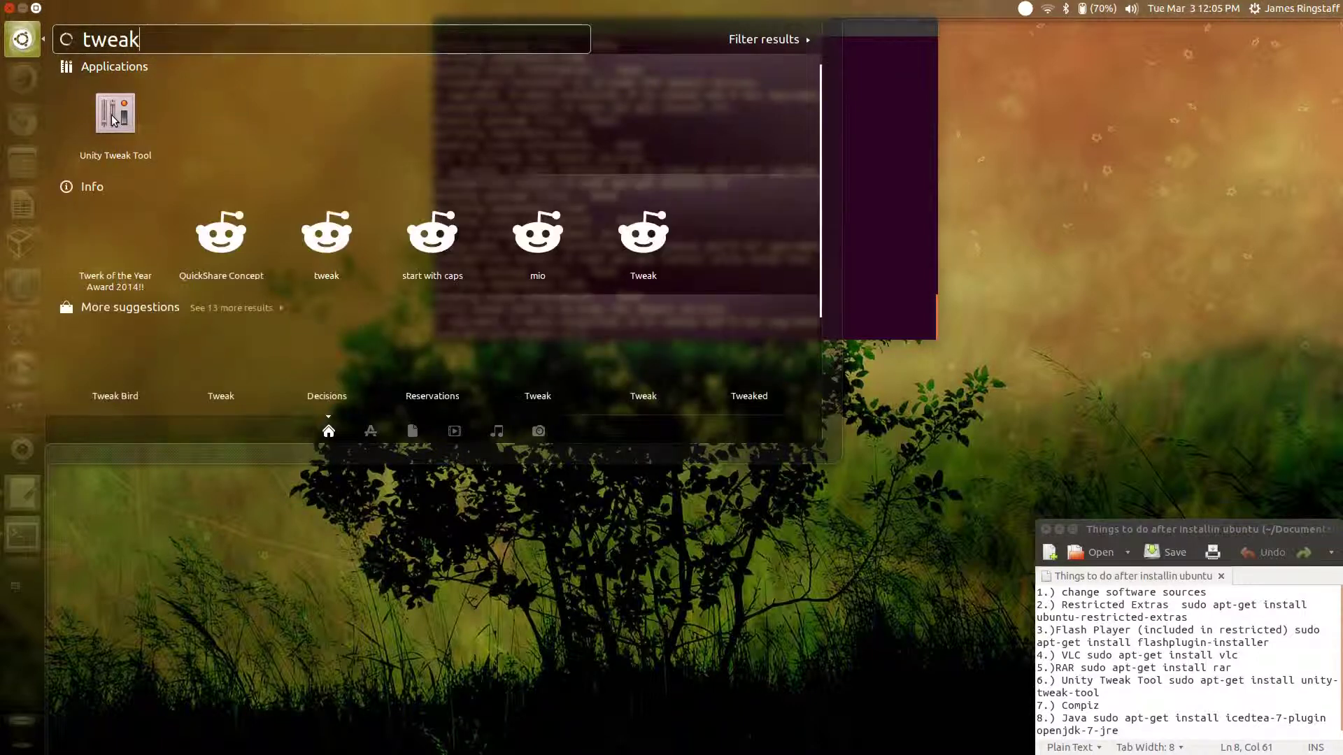
click(113, 115)
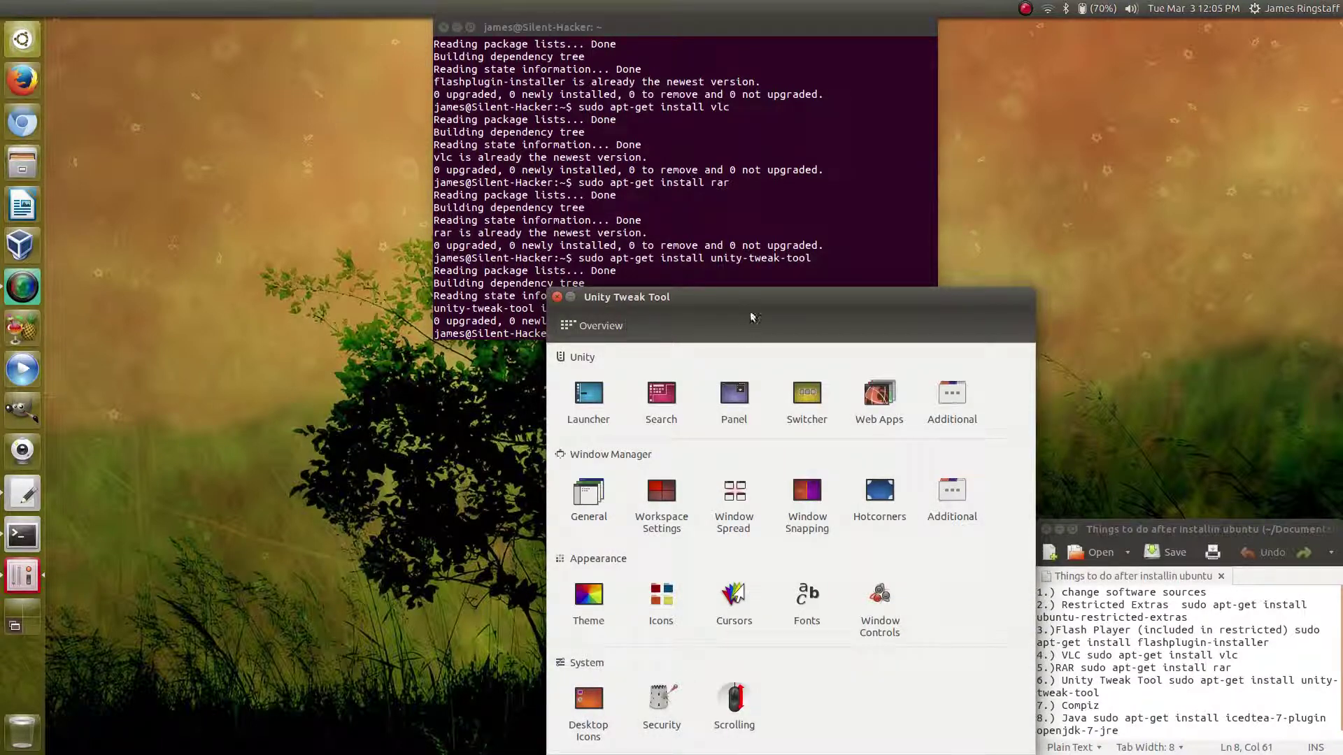
drag(744, 319, 677, 200)
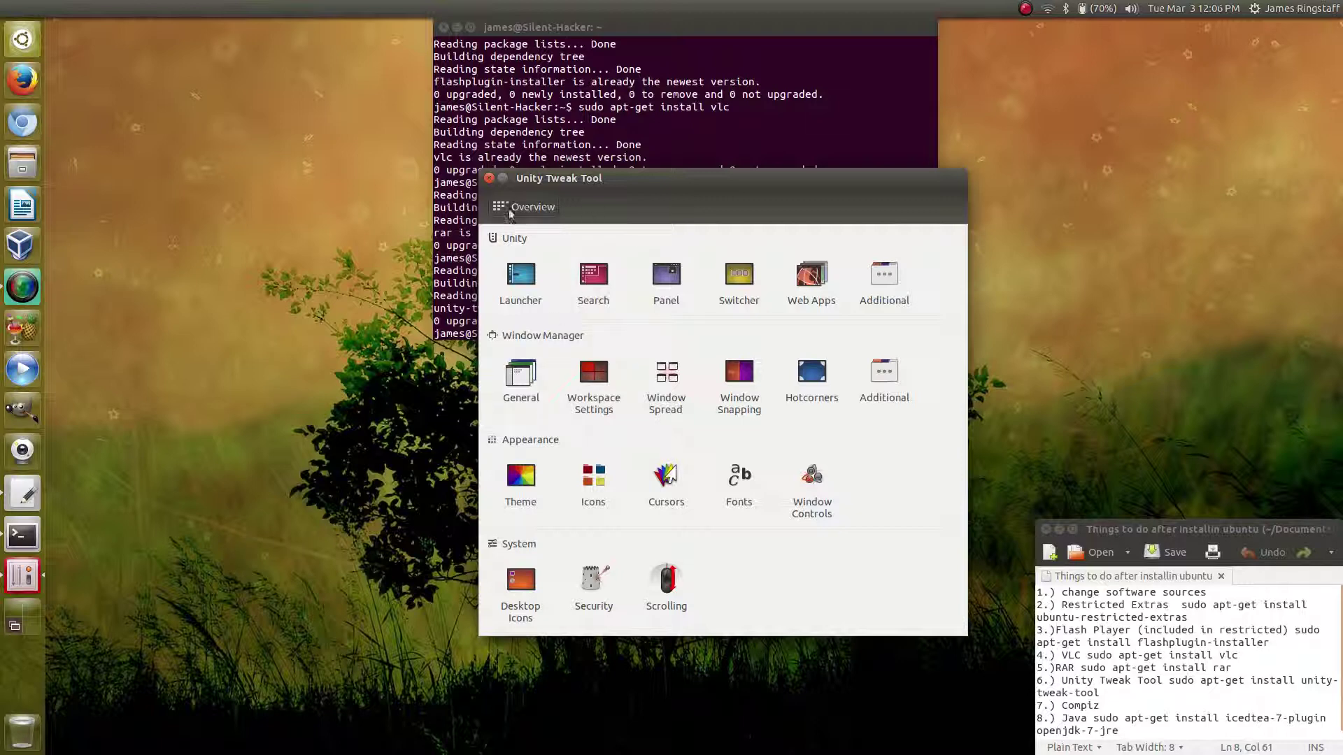
click(489, 179)
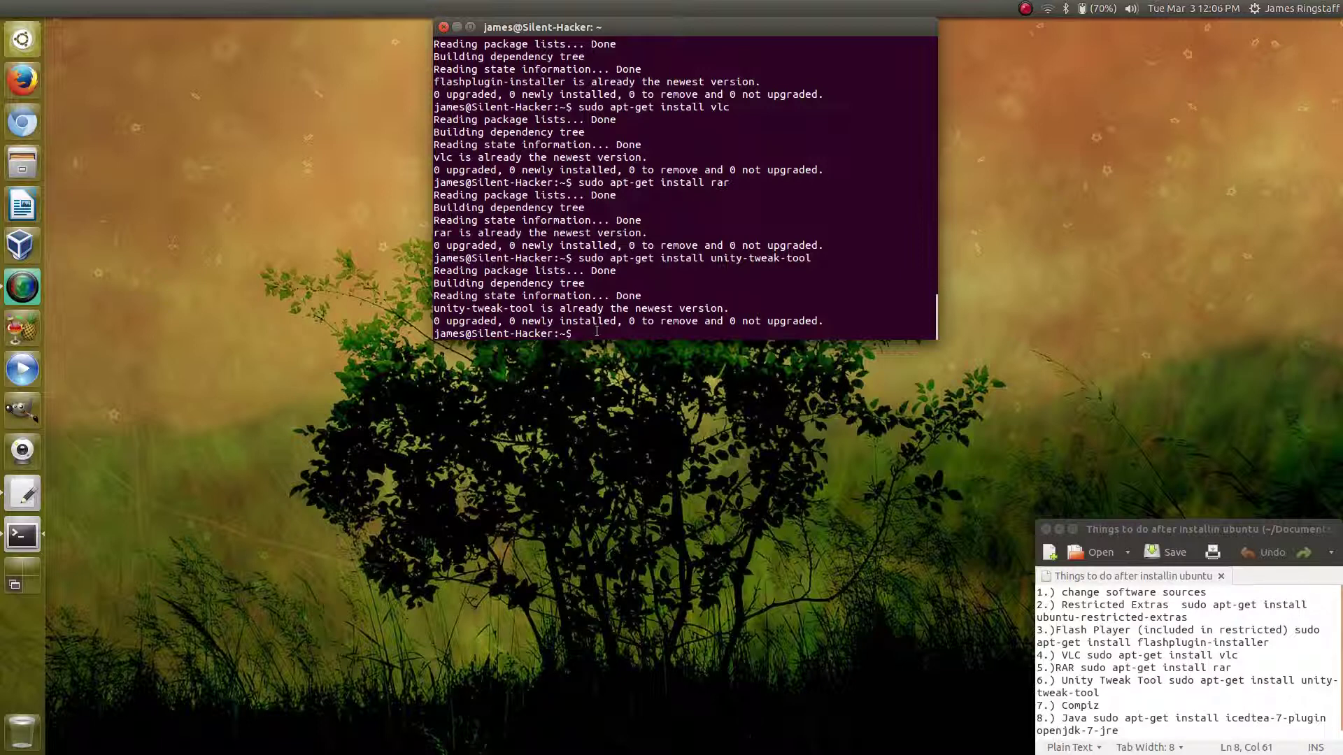
Search Ubuntu Software Center for 'compiz' and check CompizConfig Settings Manager's install status.
key(super)
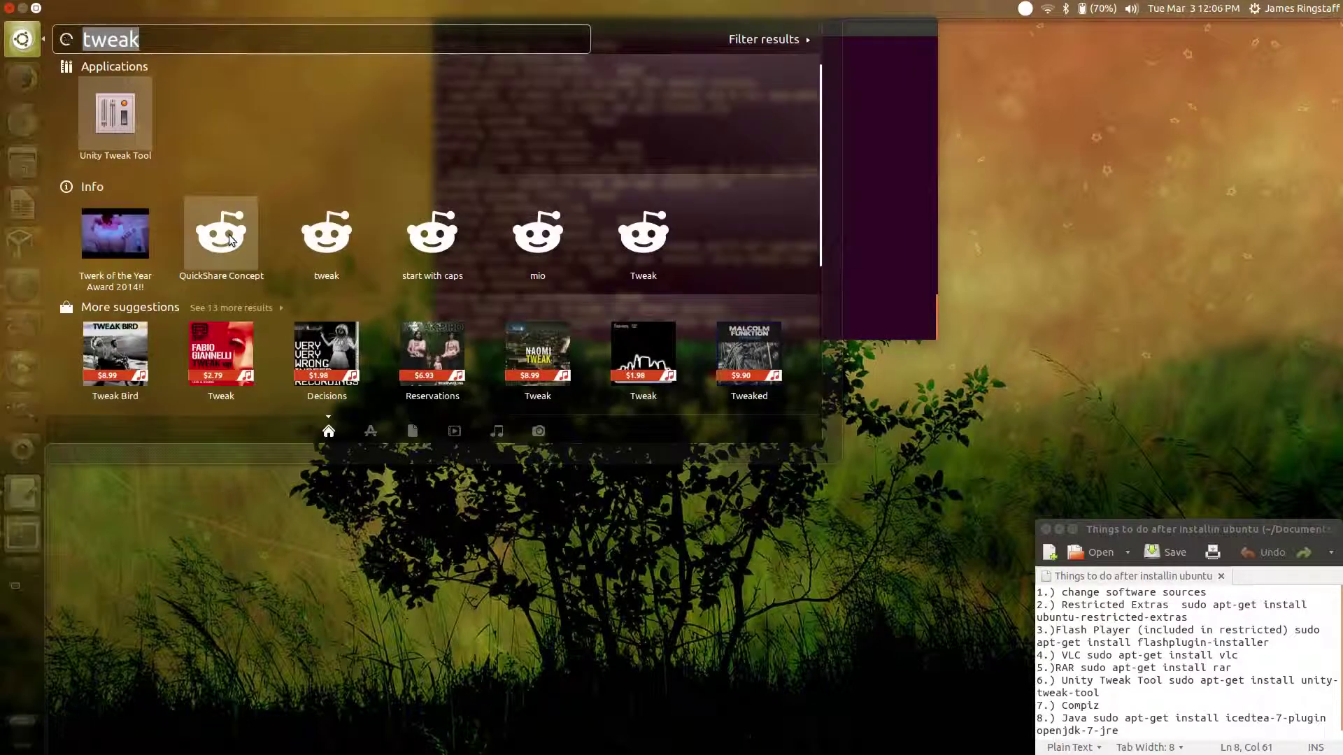
text(so)
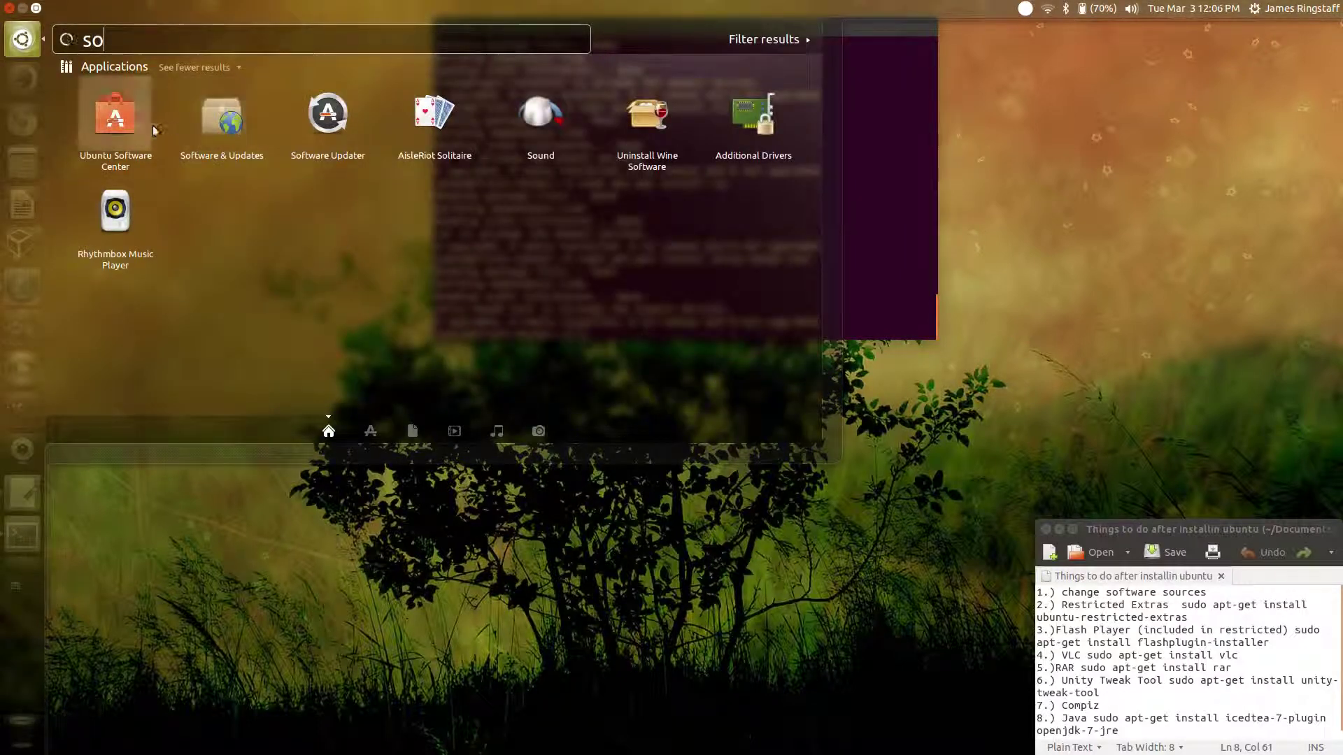
click(152, 124)
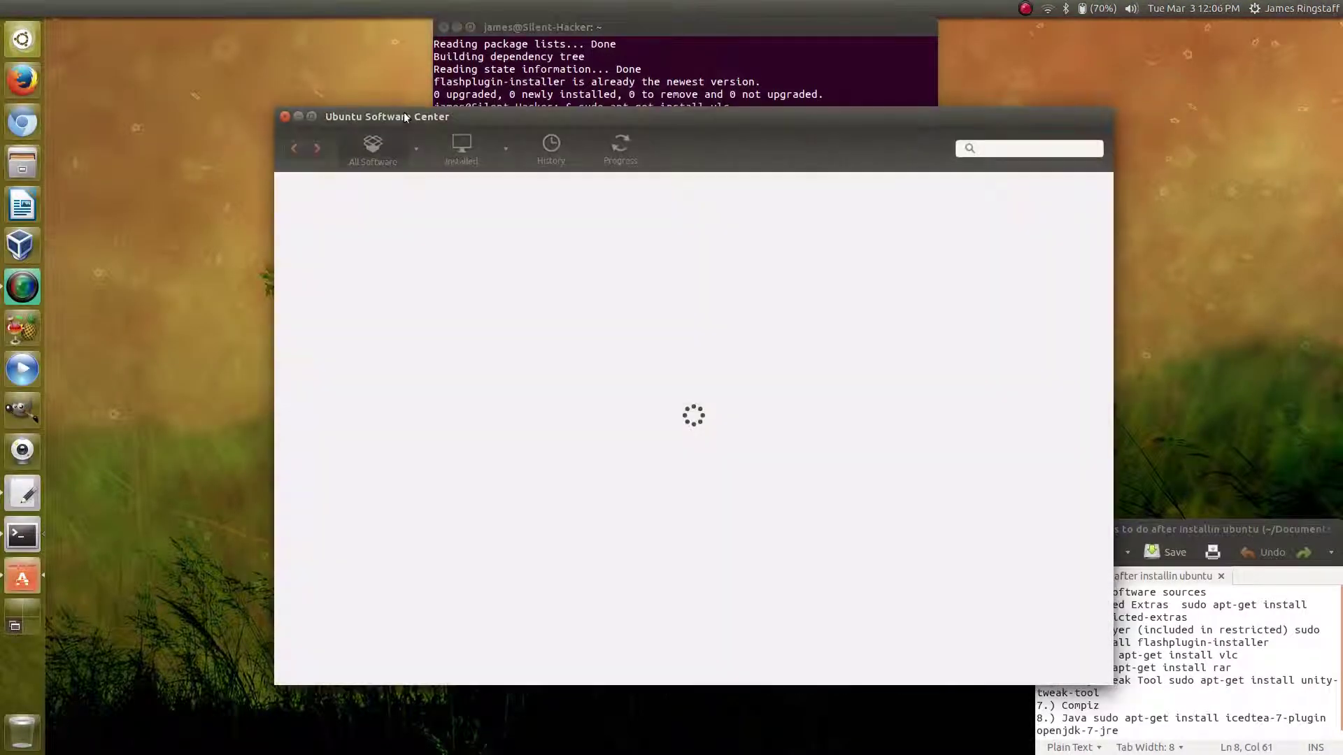
click(993, 148)
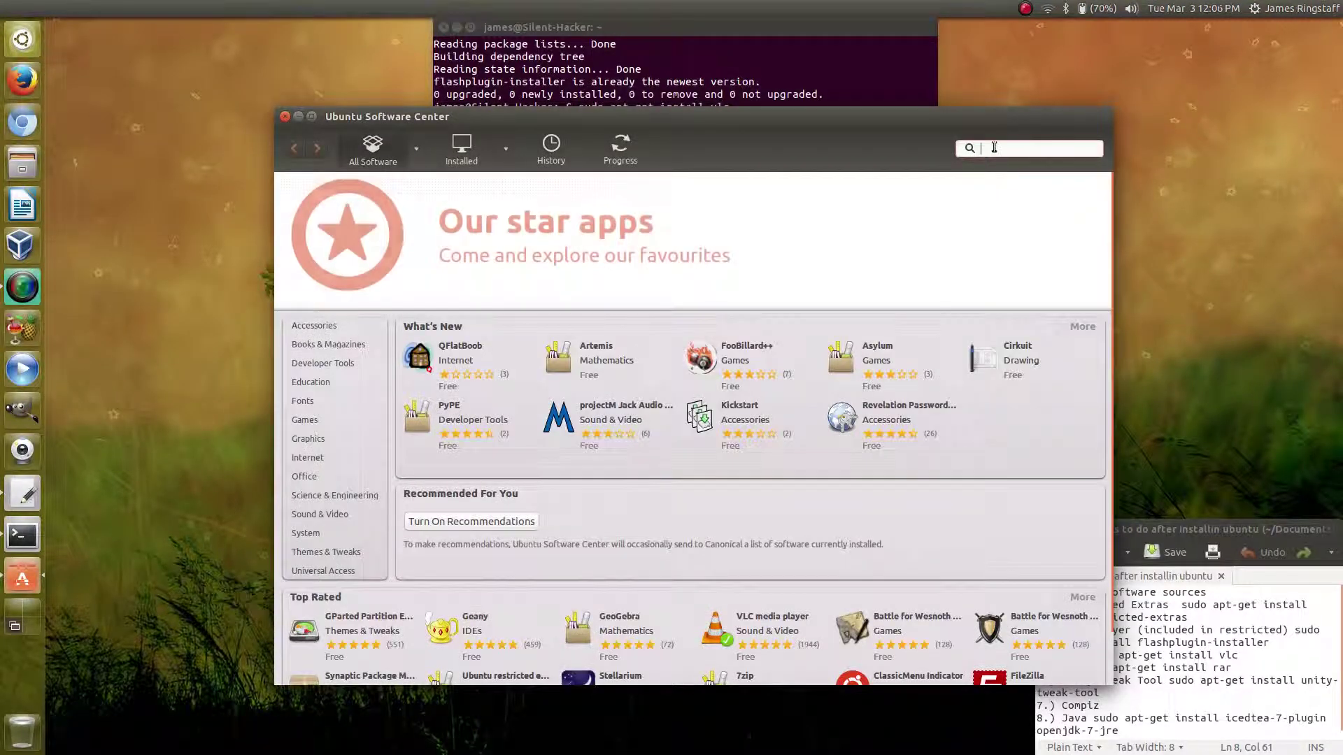
text(co)
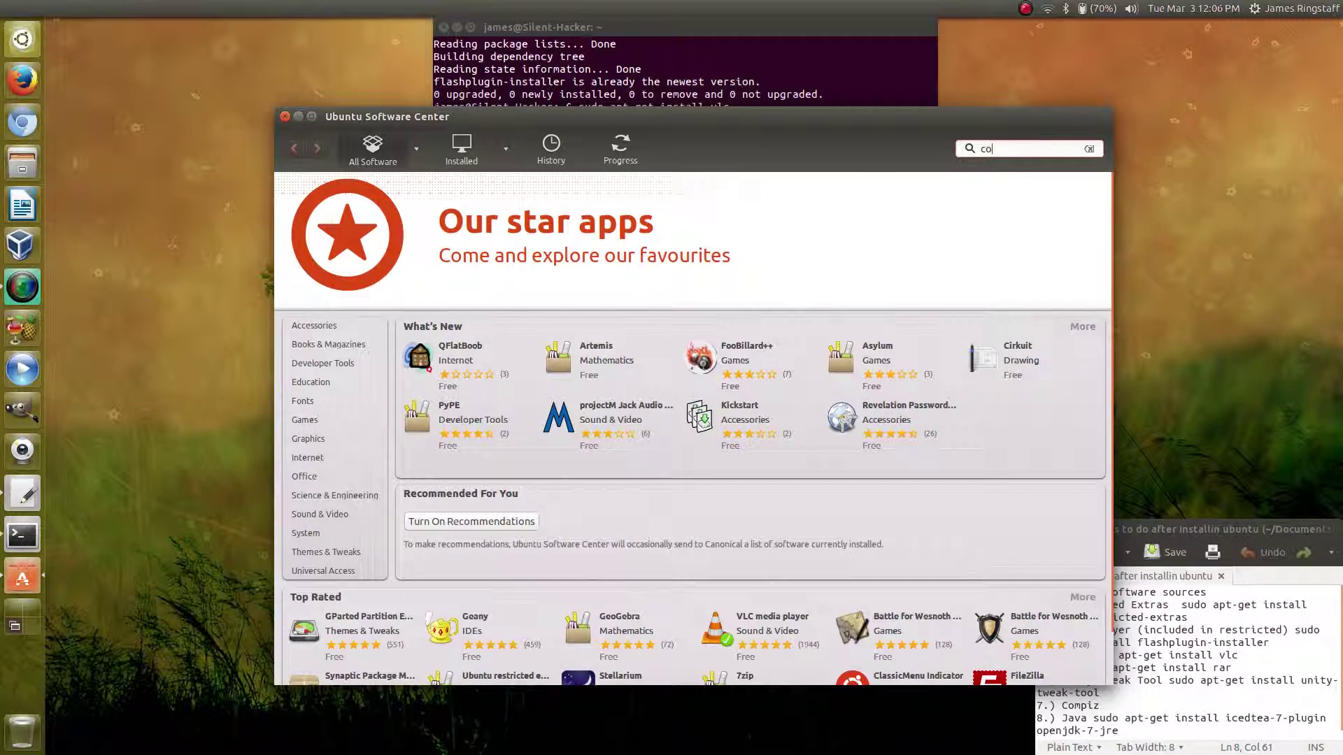
text(mpiz)
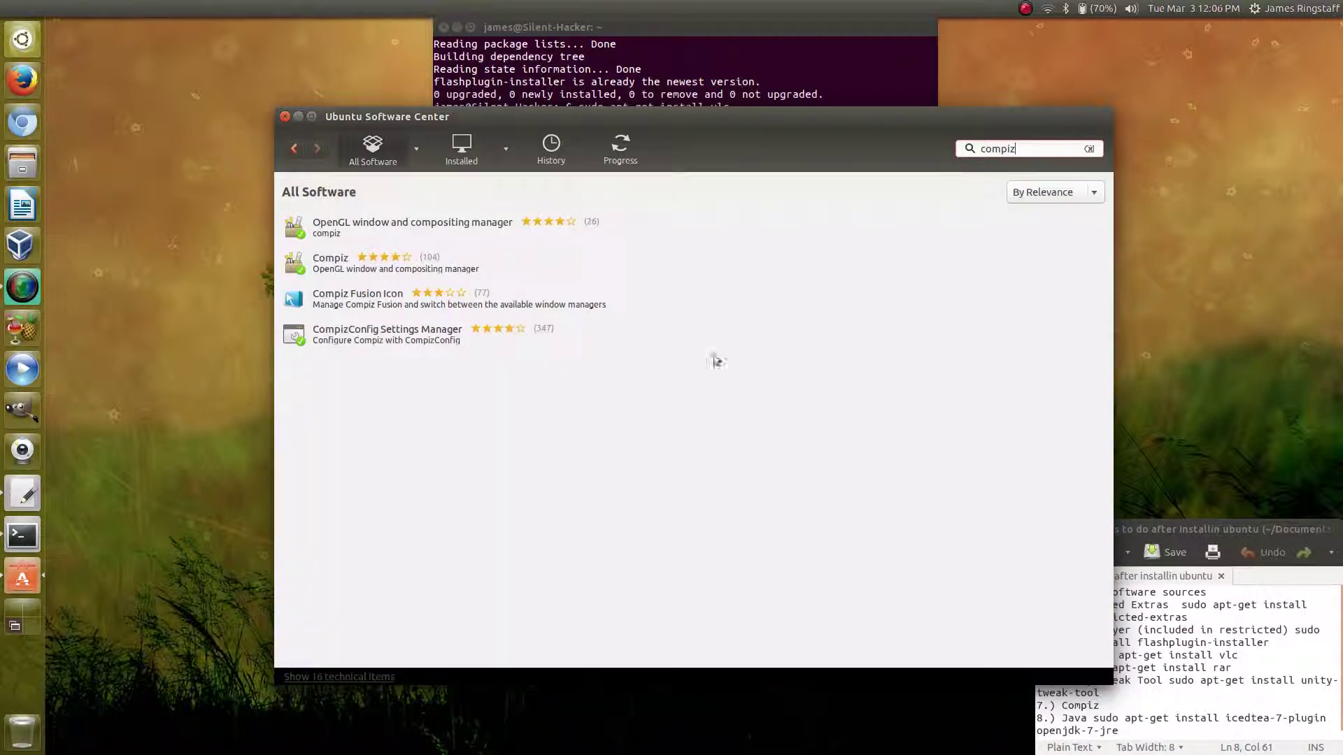
click(385, 340)
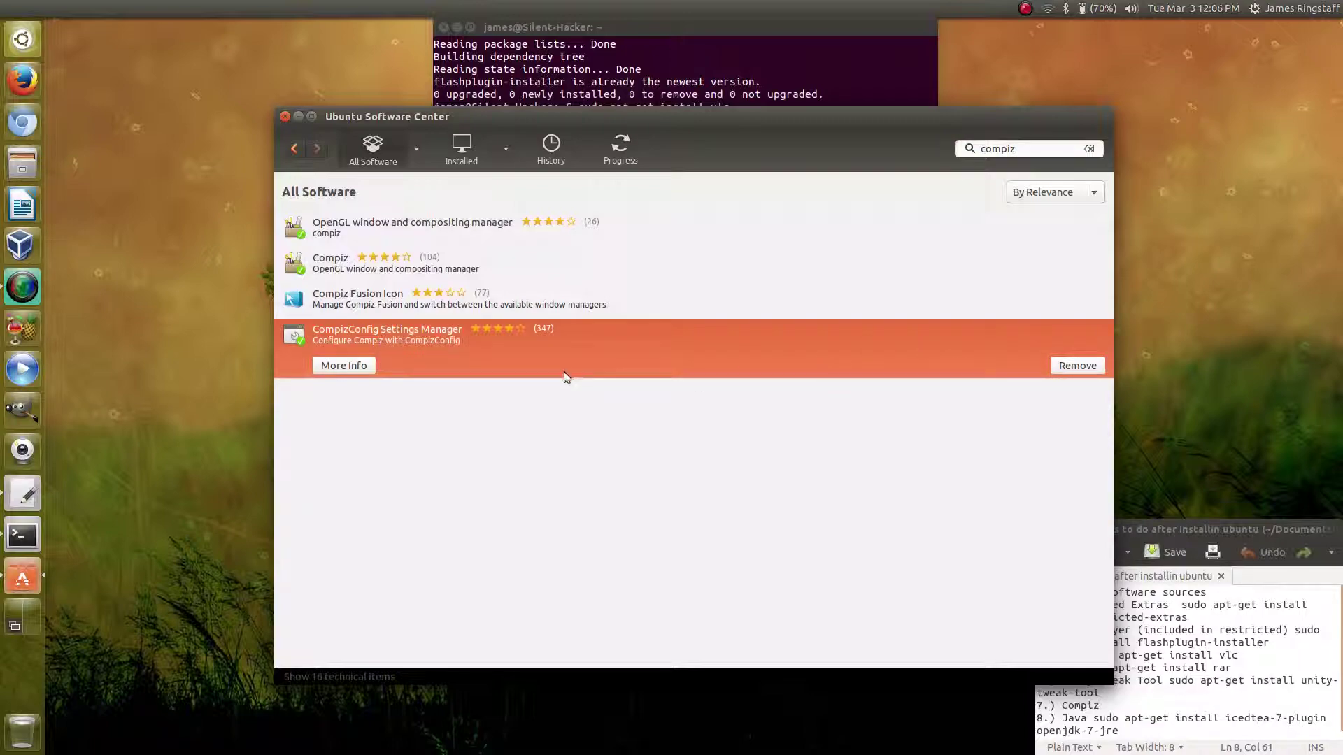
Close Software Center and search the Dash for 'compiz'.
click(285, 116)
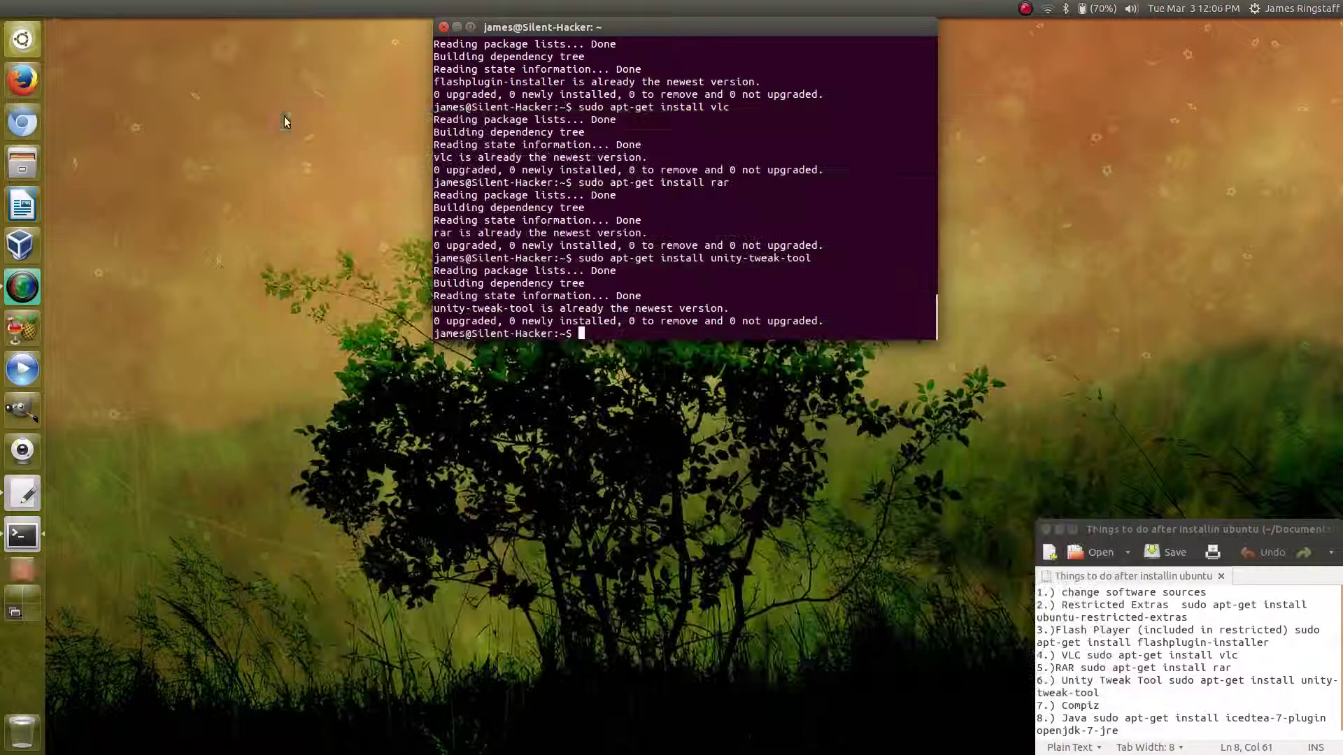
key(super)
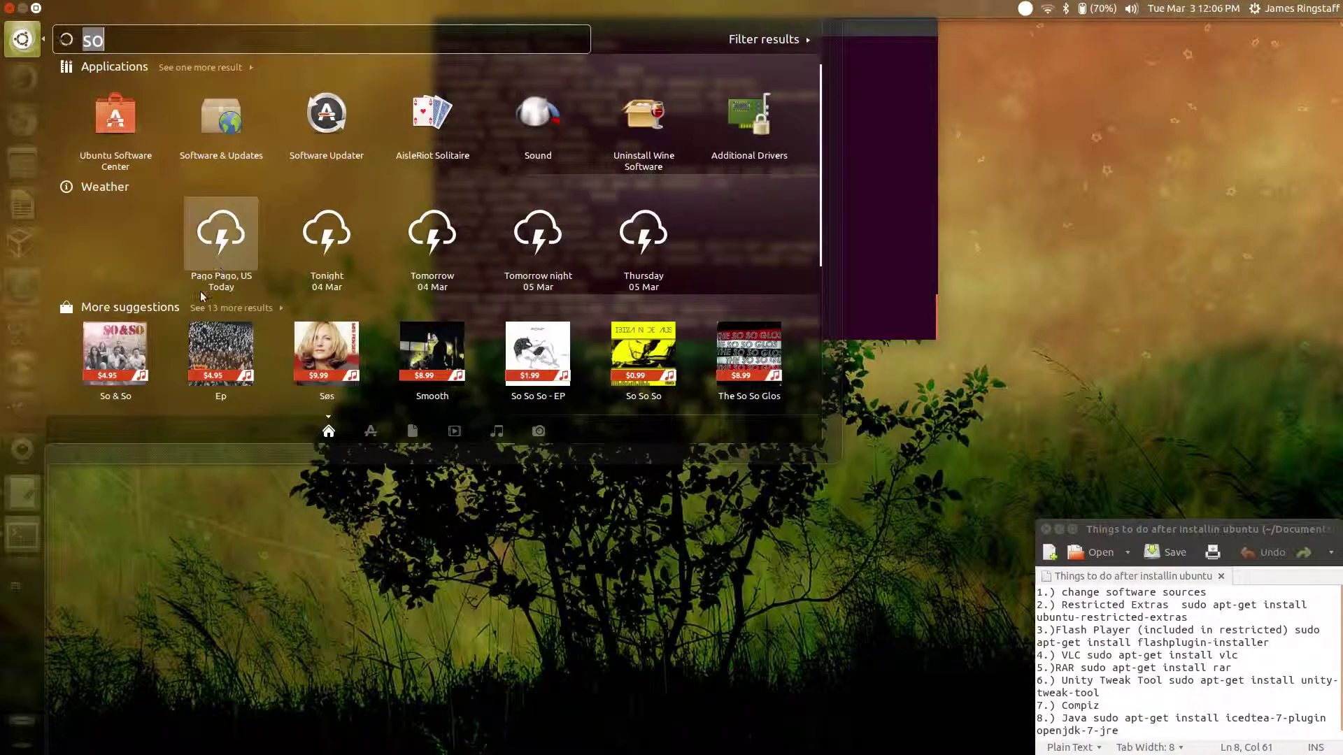
text(compiz)
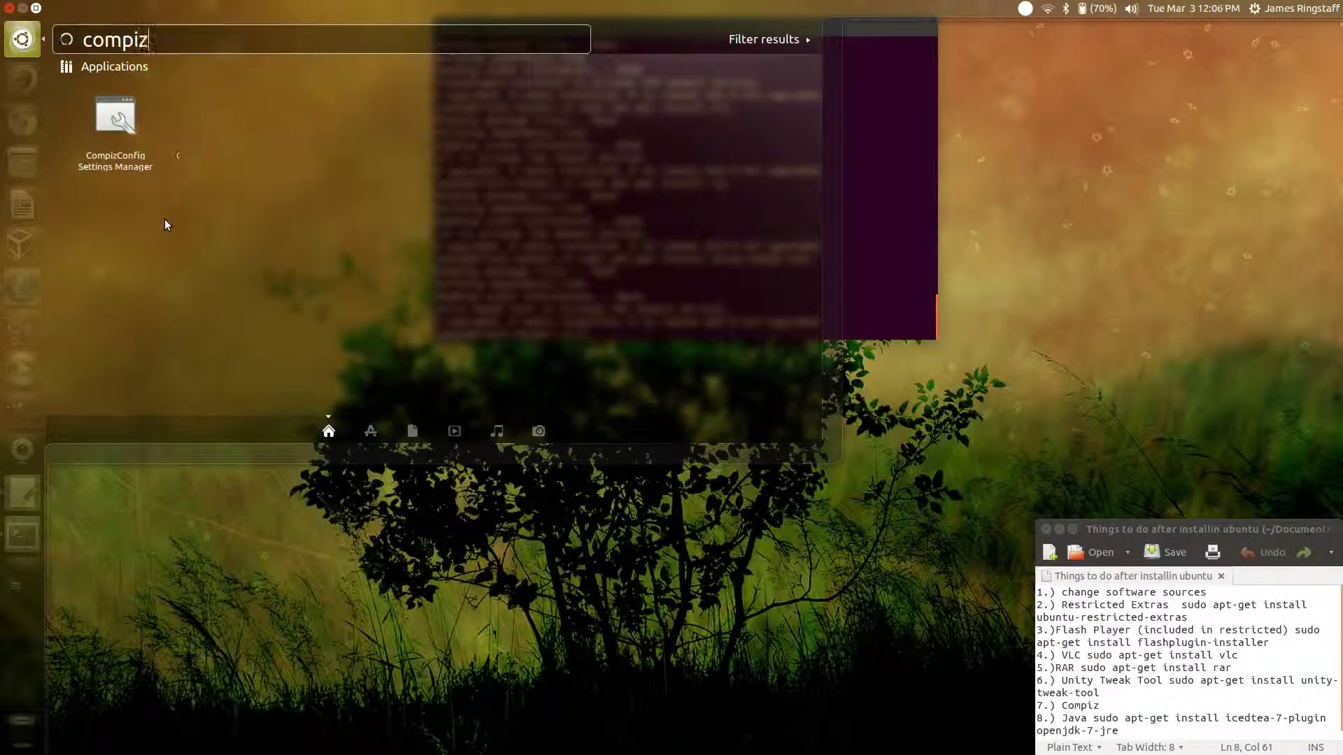
click(143, 141)
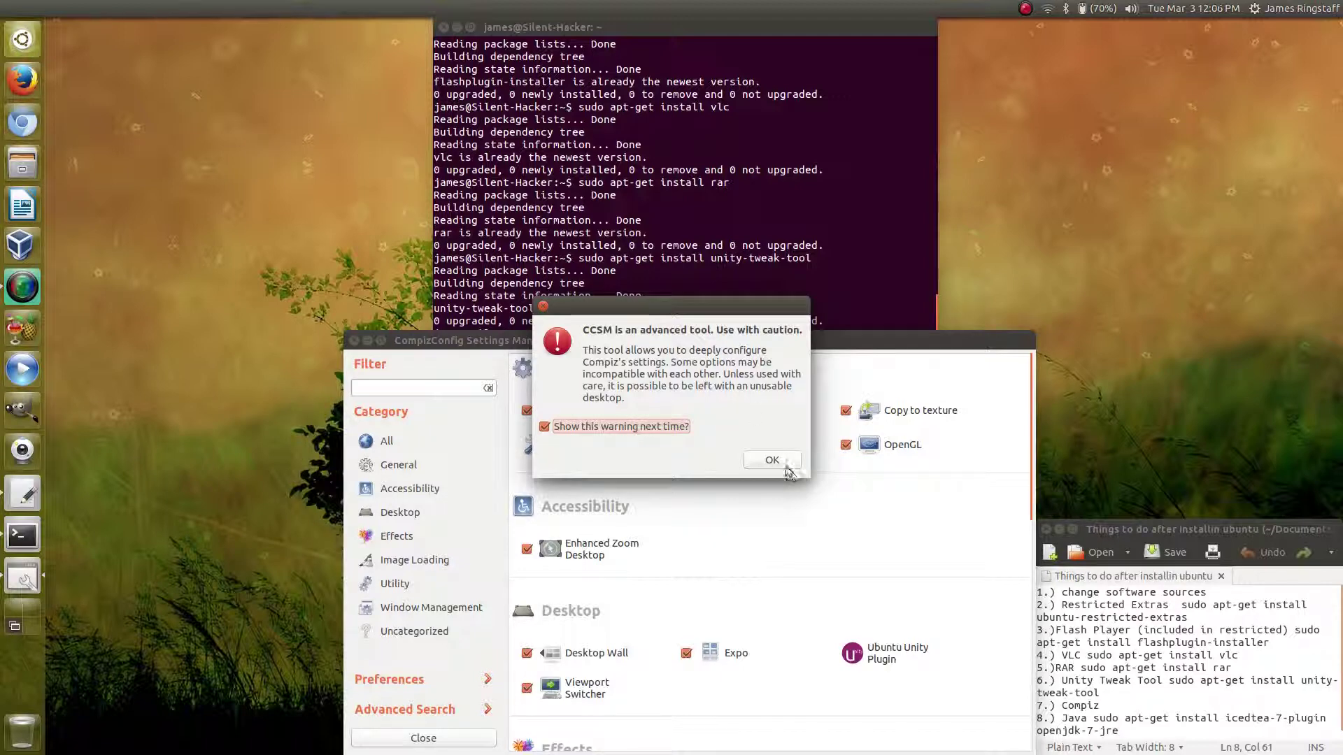
click(772, 461)
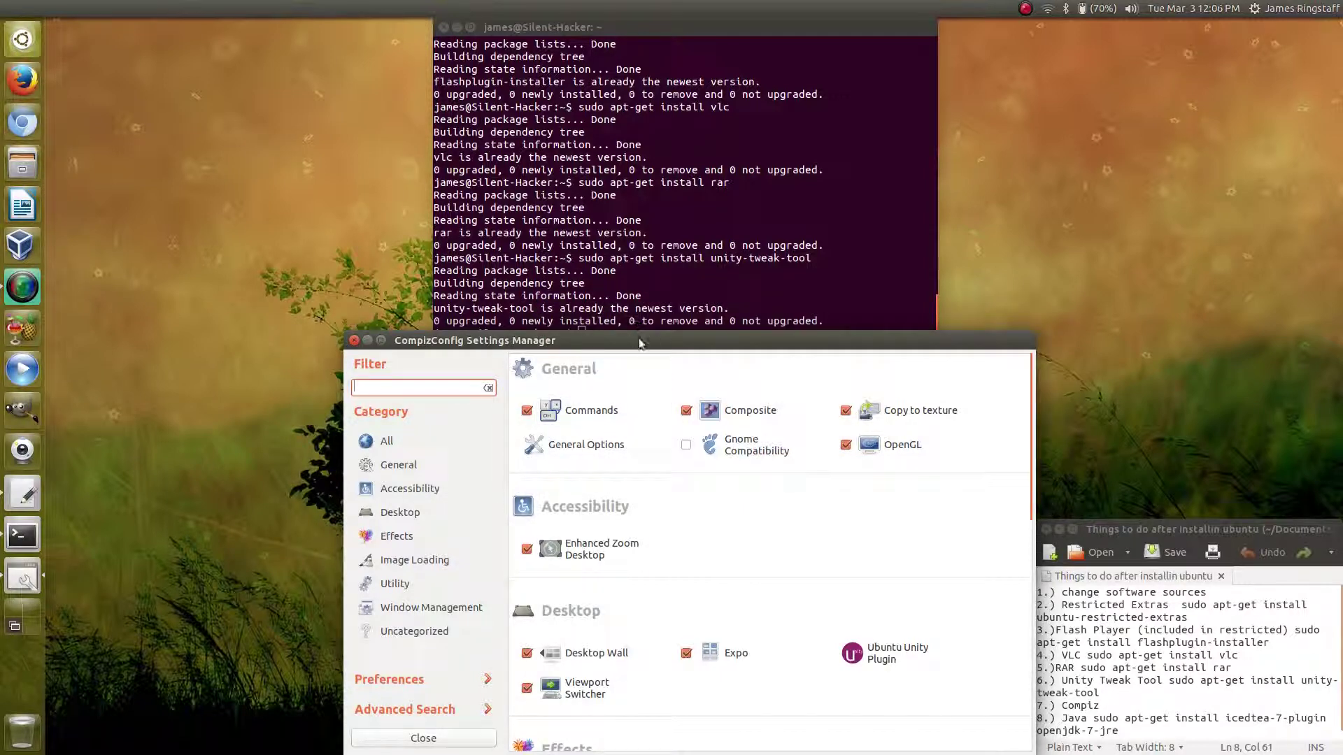
drag(639, 342, 569, 167)
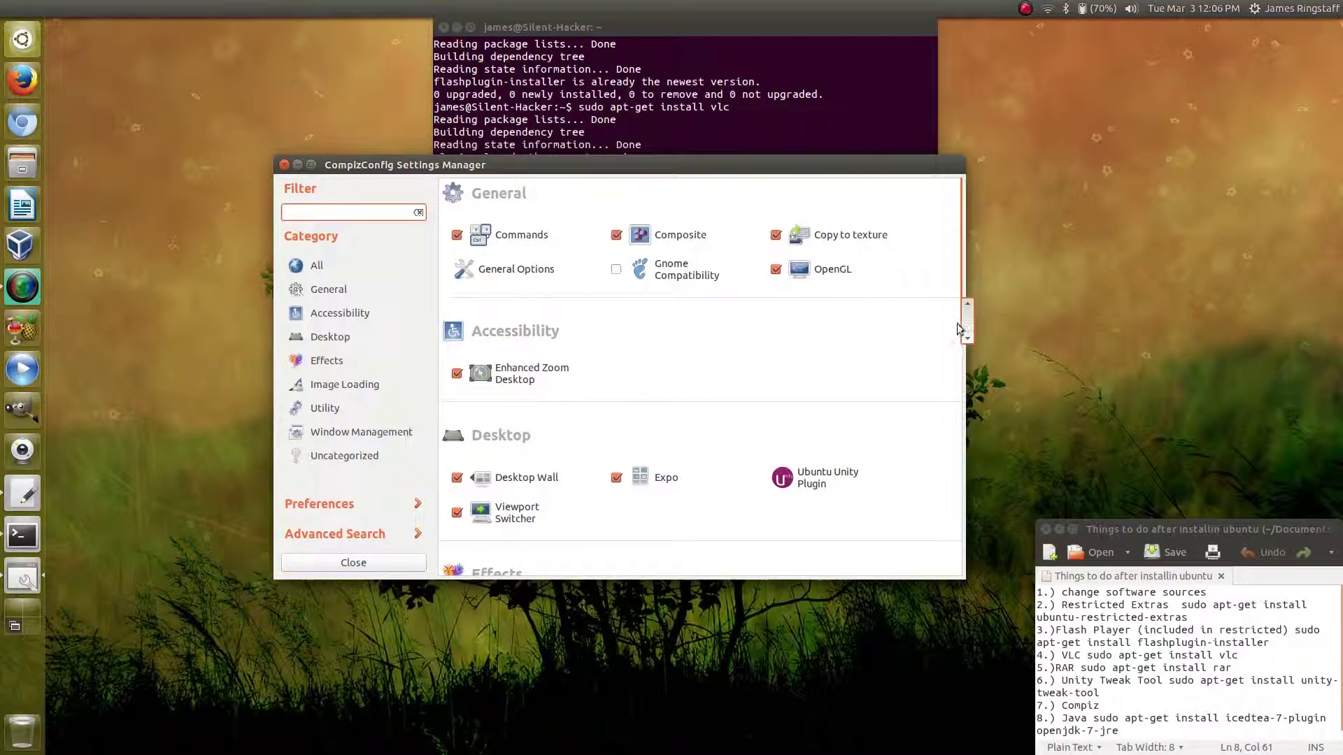
drag(964, 322, 980, 403)
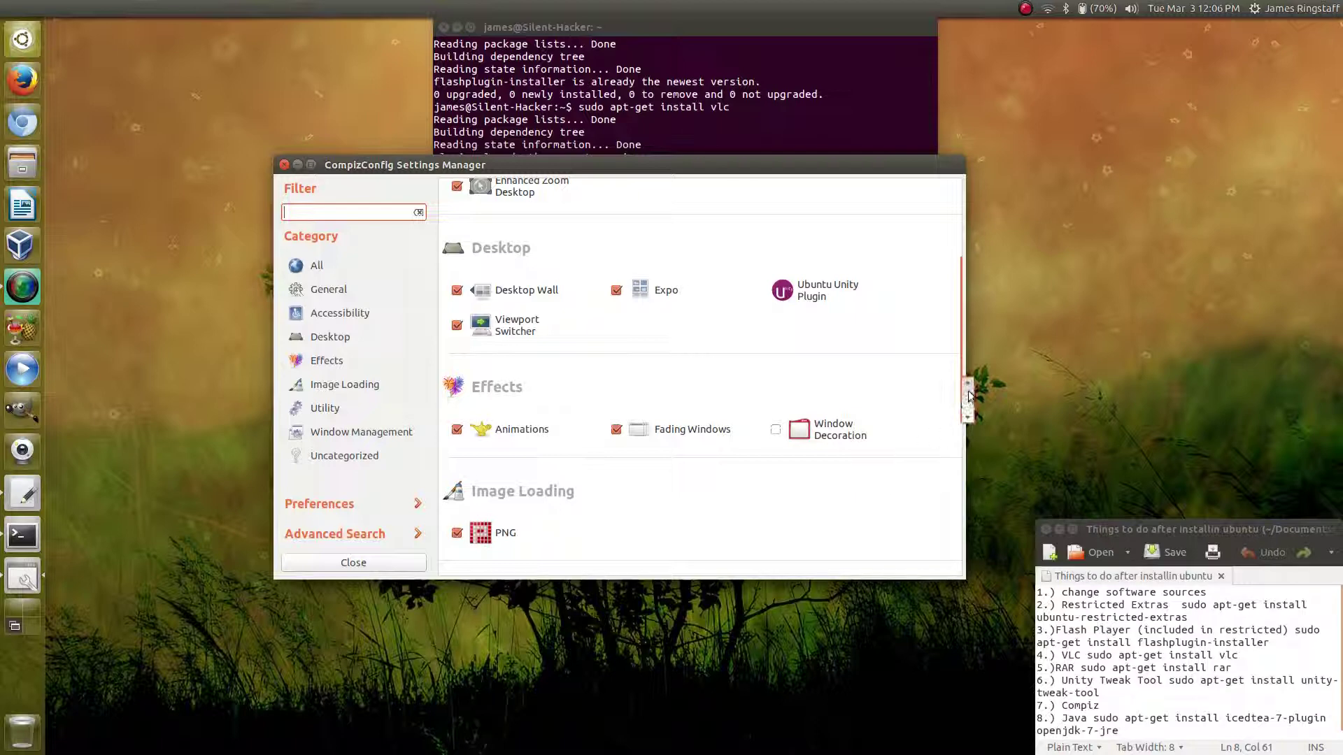
scroll(951, 306, up, 5)
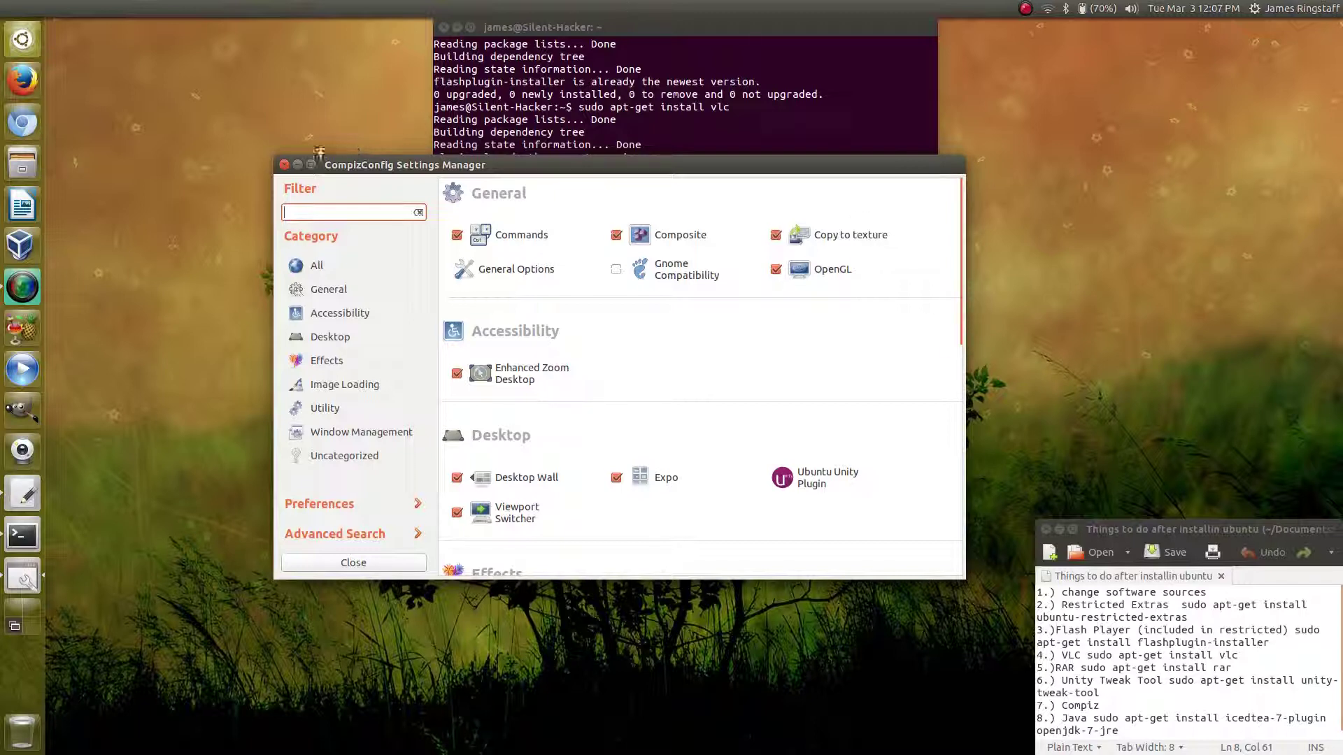
click(284, 165)
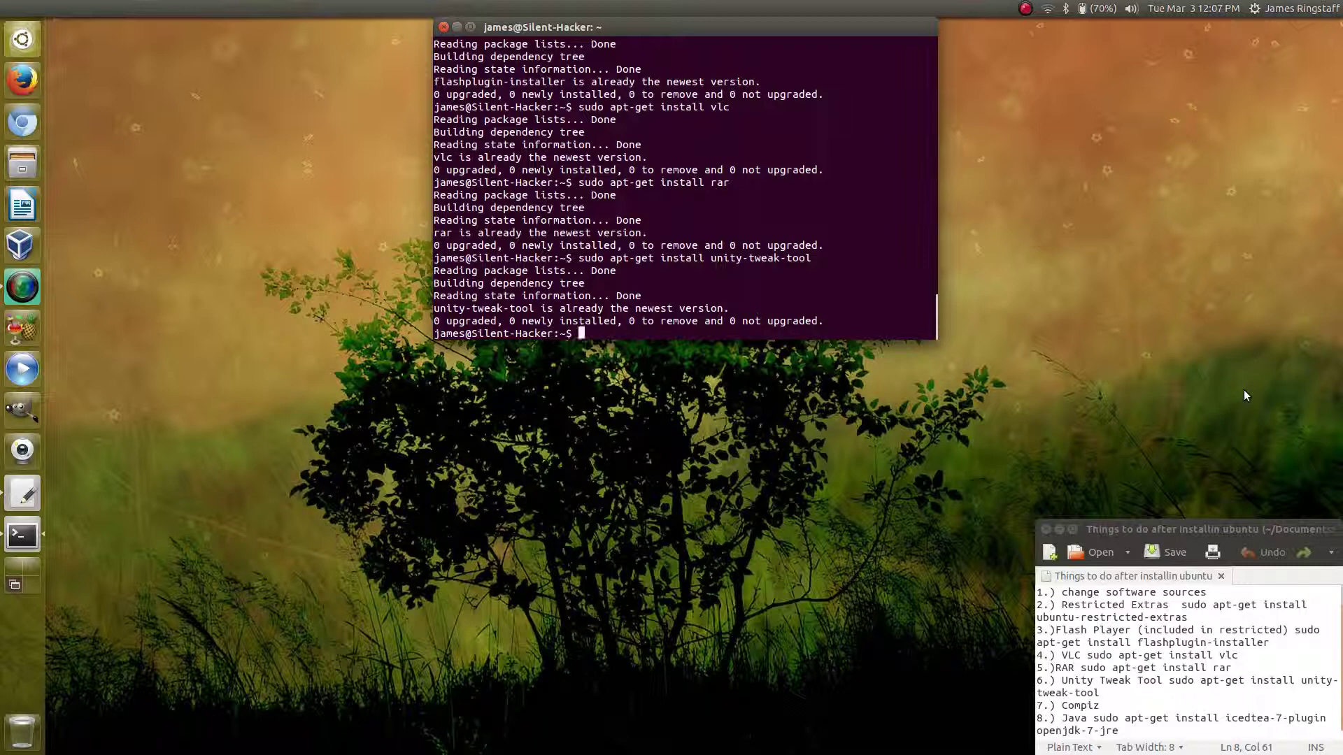
Run sudo apt-get install icedtea-7-plugin openjdk-7-jre to install Java.
text(sudo apt-get install u)
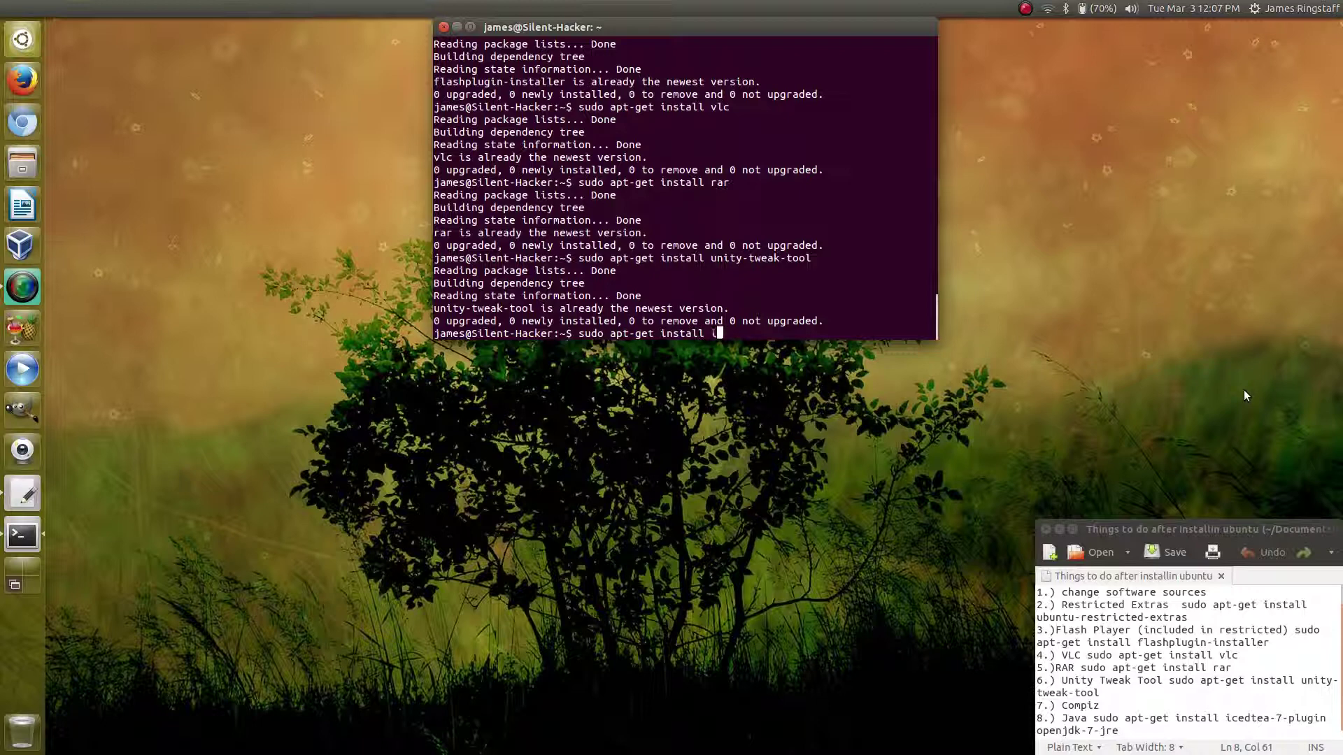
text(cedtea-7-plugin openj)
text(dk-7-jre)
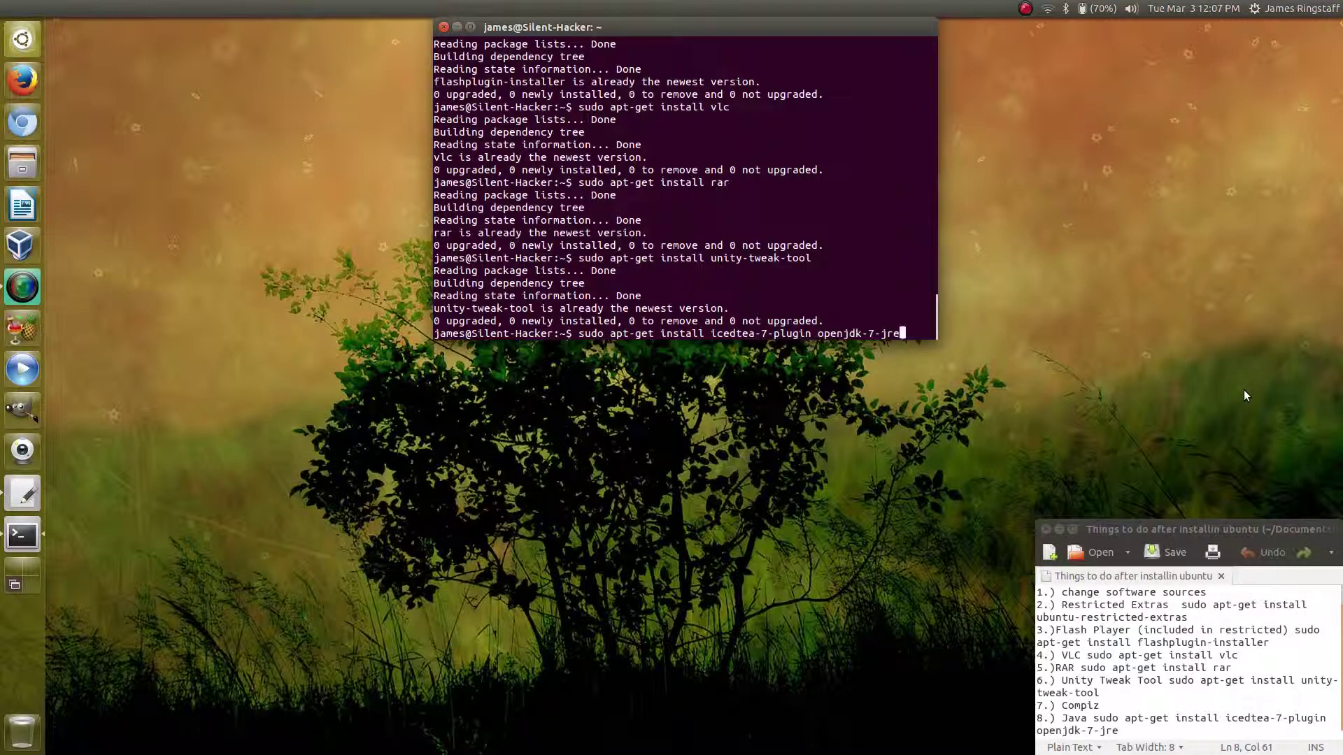
key(Return)
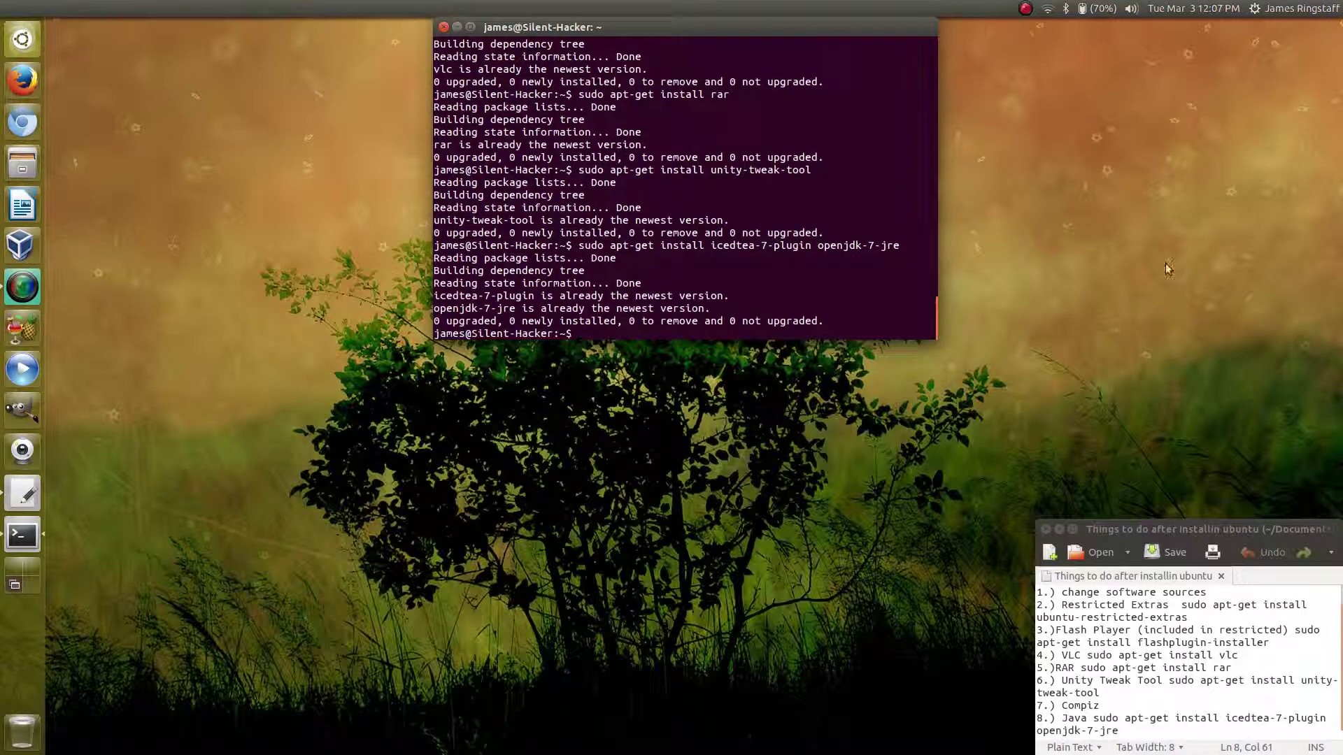